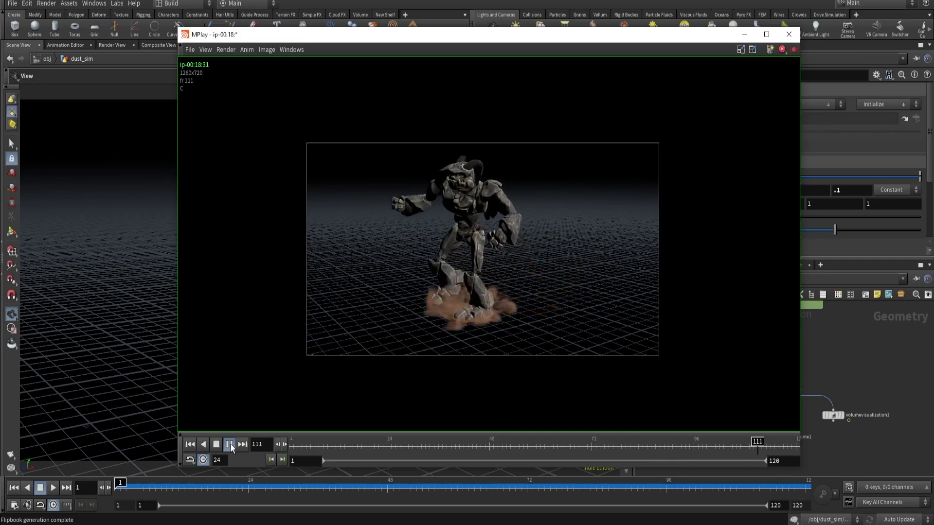
Step: Leave the flipbook preview, display the volumetrail1 node and scrub the timeline to frame 57
left_click(344, 447)
left_click(846, 374)
scroll(857, 370, "down", 3)
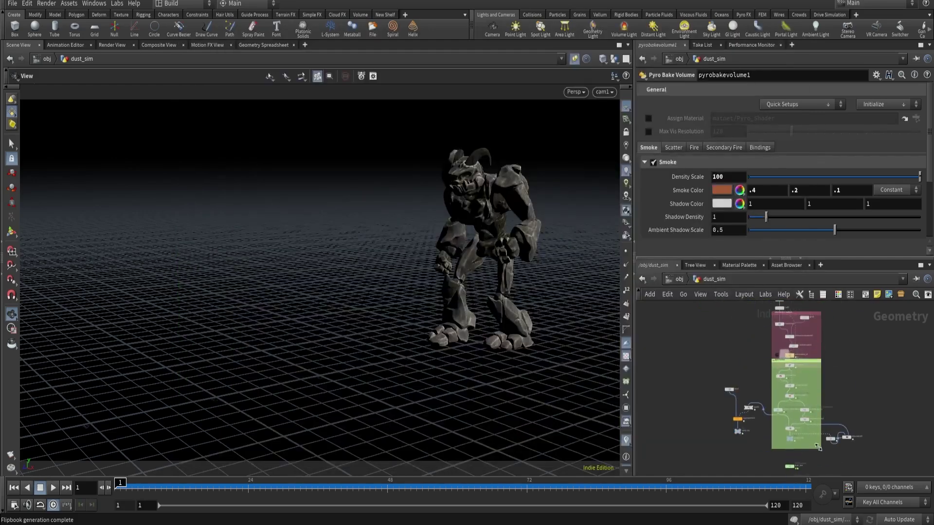
scroll(821, 399, "up", 6)
left_click_drag(690, 381, 915, 399)
middle_click_drag(917, 409, 835, 405)
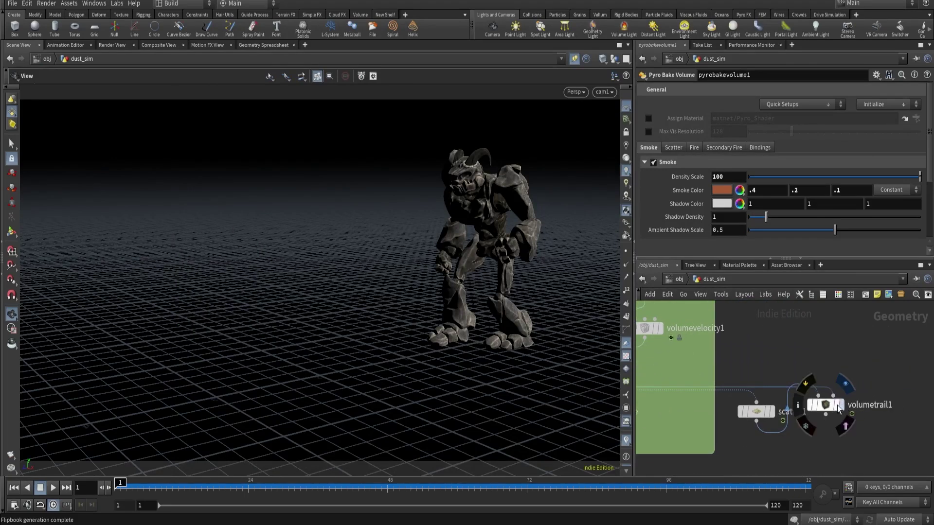
left_click(825, 405)
left_click_drag(225, 487, 437, 495)
Step: Connect pointwrangle1's output to volumetrail1's first input in place of scatter1, display volumetrail1 and scrub to frame 107
scroll(762, 360, "down", 3)
middle_click_drag(762, 357, 778, 409)
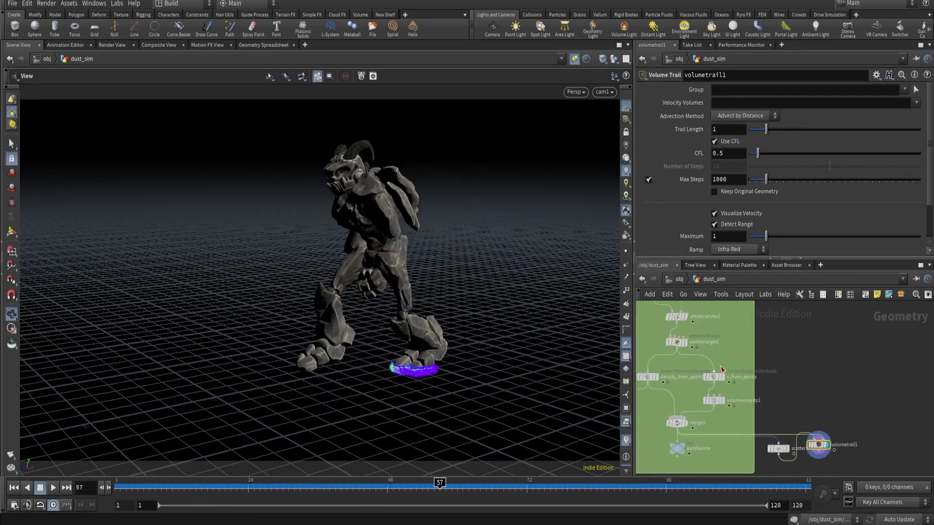
left_click(685, 343)
scroll(676, 350, "up", 2)
middle_click_drag(800, 369, 768, 320)
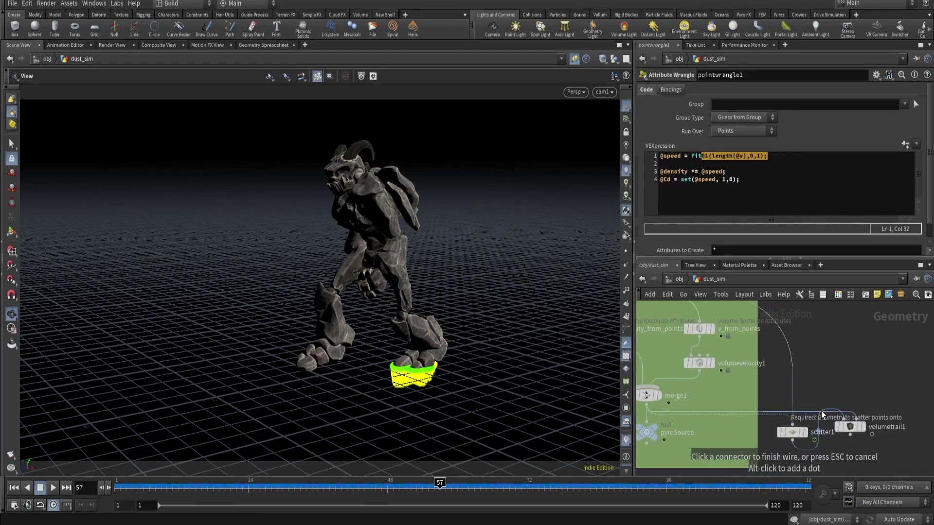
left_click(850, 421)
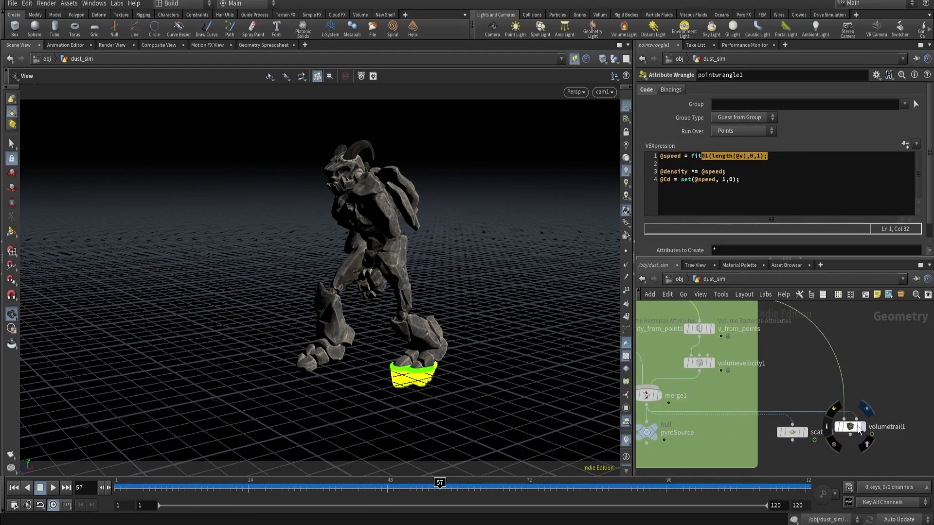
left_click(863, 426)
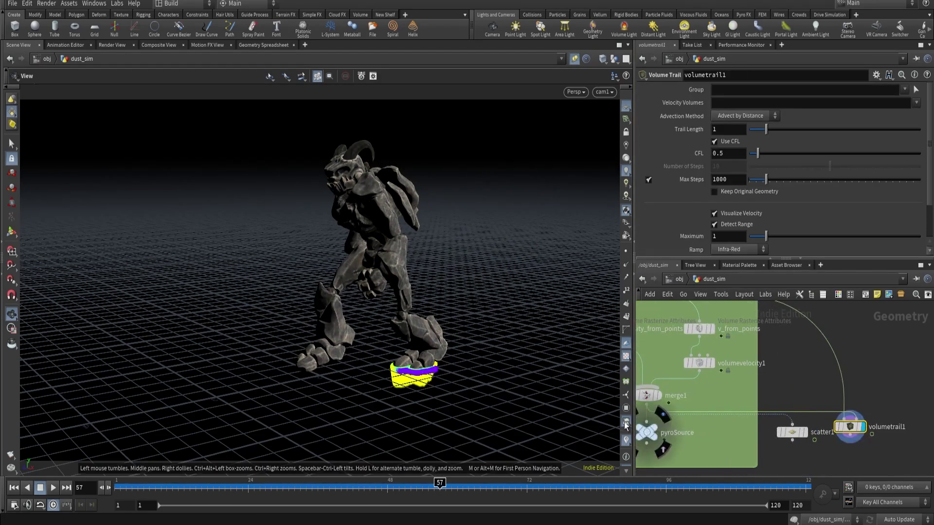
mouse_move(451, 485)
left_mouse_down()
mouse_move(720, 486)
mouse_move(730, 496)
left_mouse_up()
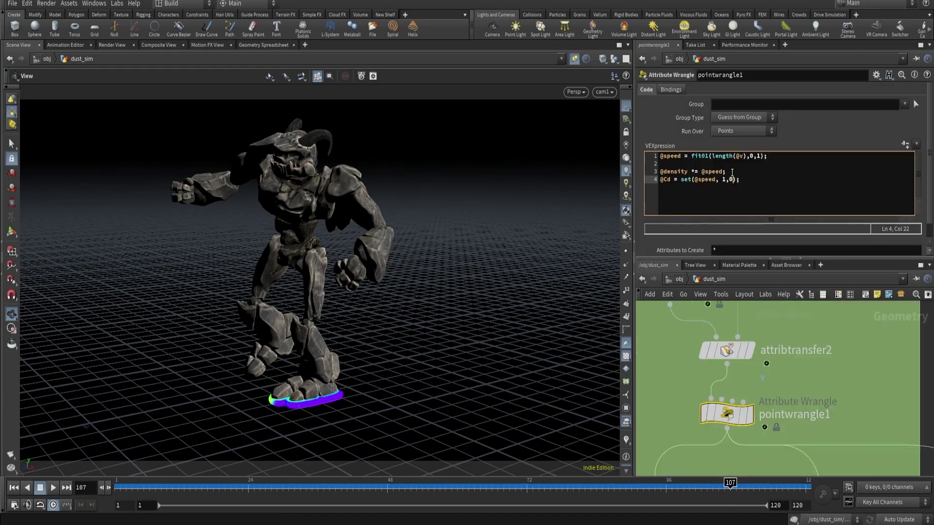
left_click_drag(732, 172, 639, 172)
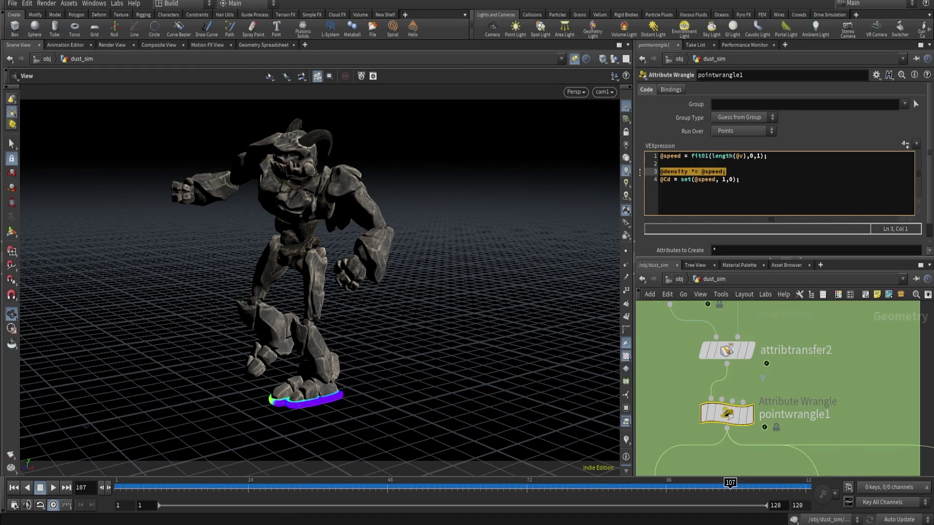
left_click(730, 172)
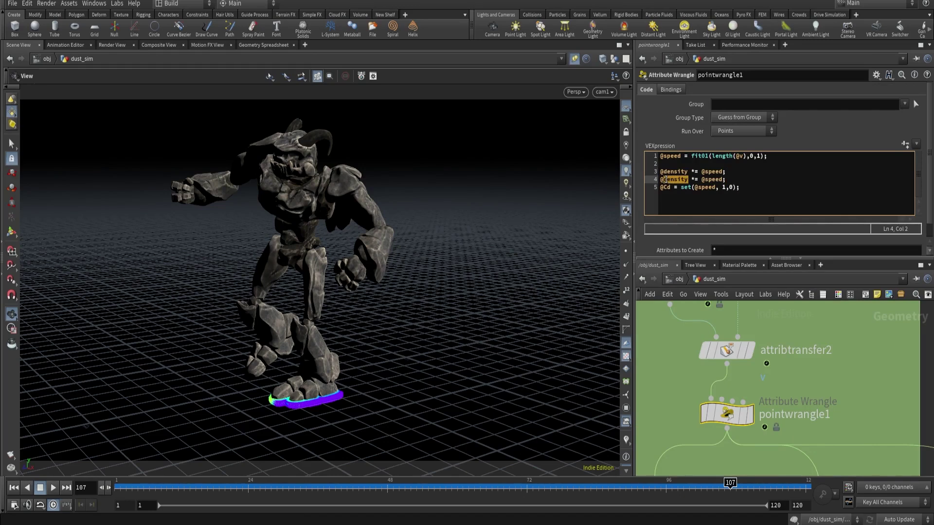
type("v")
Step: Select the volumetrail1 node, move it slightly down, and bypass the volumevelocity1 node
scroll(791, 365, "down", 5)
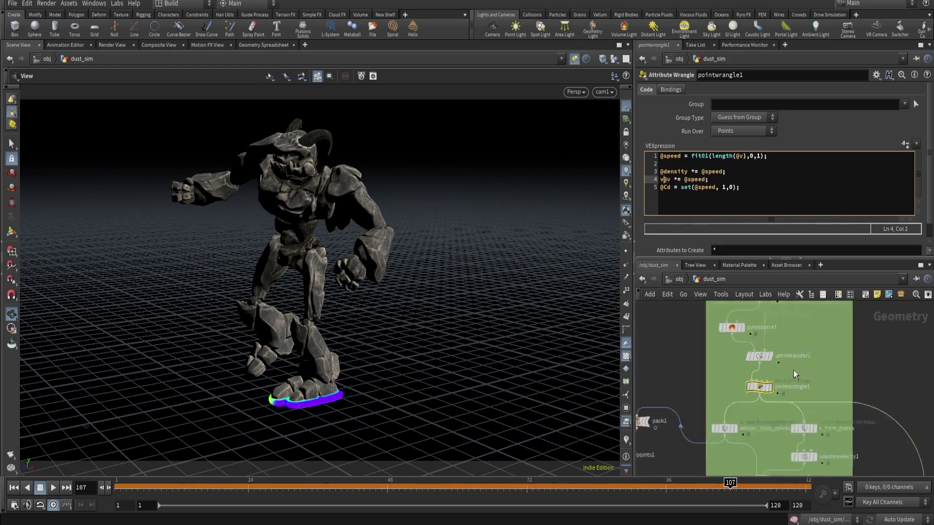
scroll(777, 383, "up", 5)
middle_click_drag(819, 373, 684, 340)
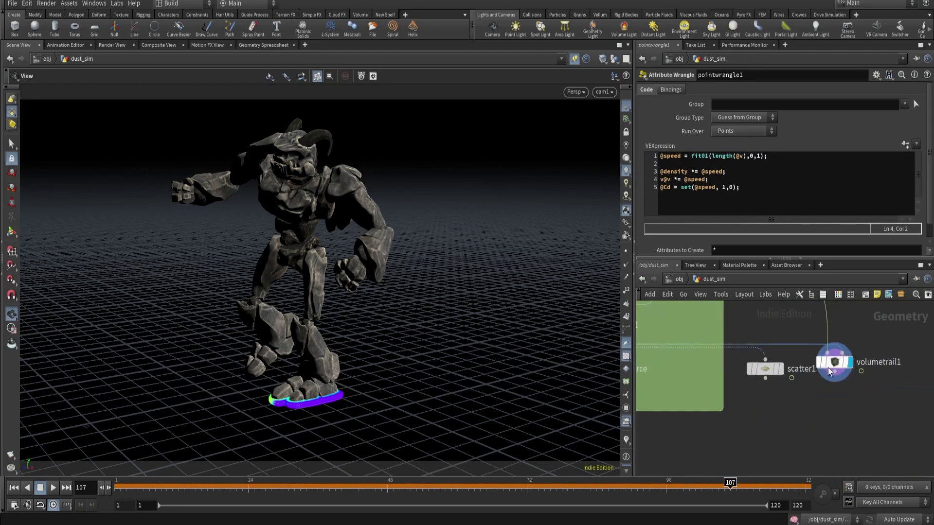
left_click_drag(839, 364, 840, 390)
scroll(755, 393, "down", 3)
middle_click_drag(668, 323, 697, 343)
scroll(698, 343, "up", 3)
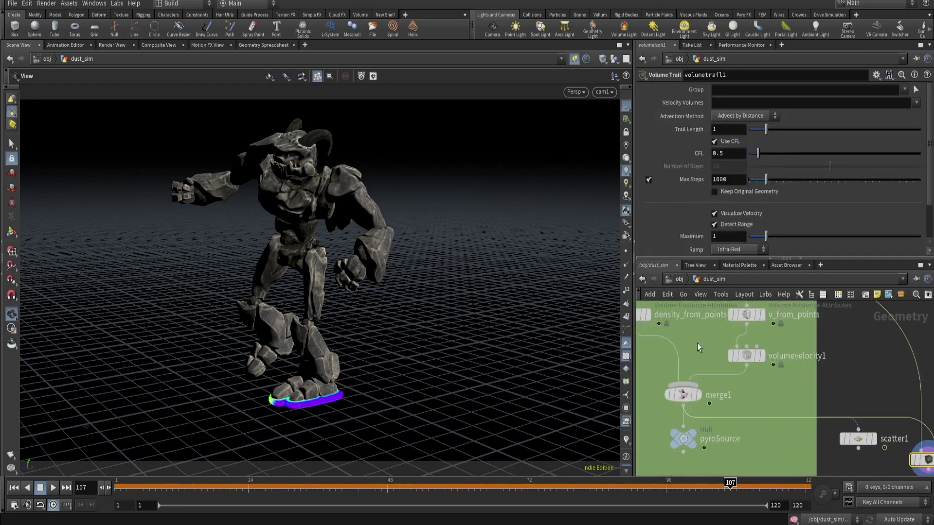
left_click(725, 340)
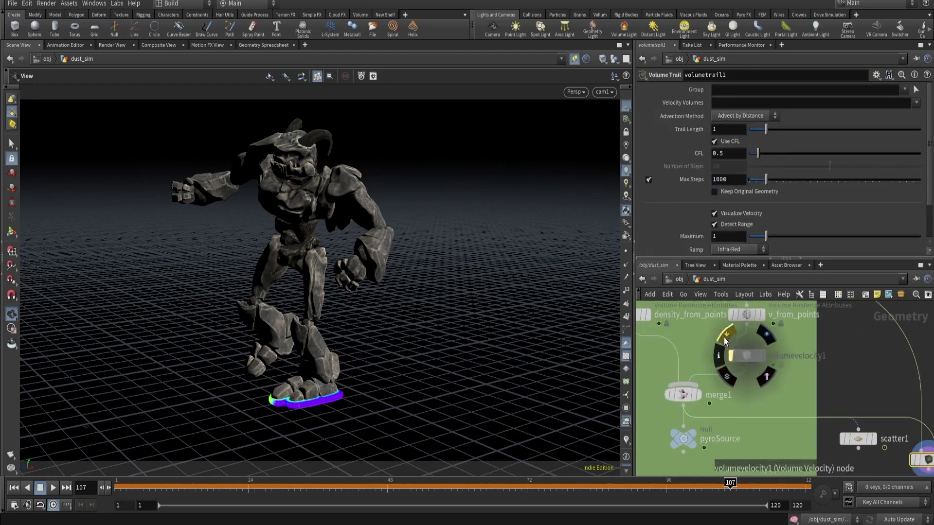
Step: Go to frame 42, switch the view to No cam and examine the velocity trails under the feet from above
scroll(779, 384, "down", 2)
middle_click_drag(889, 454, 846, 433)
scroll(845, 434, "up", 3)
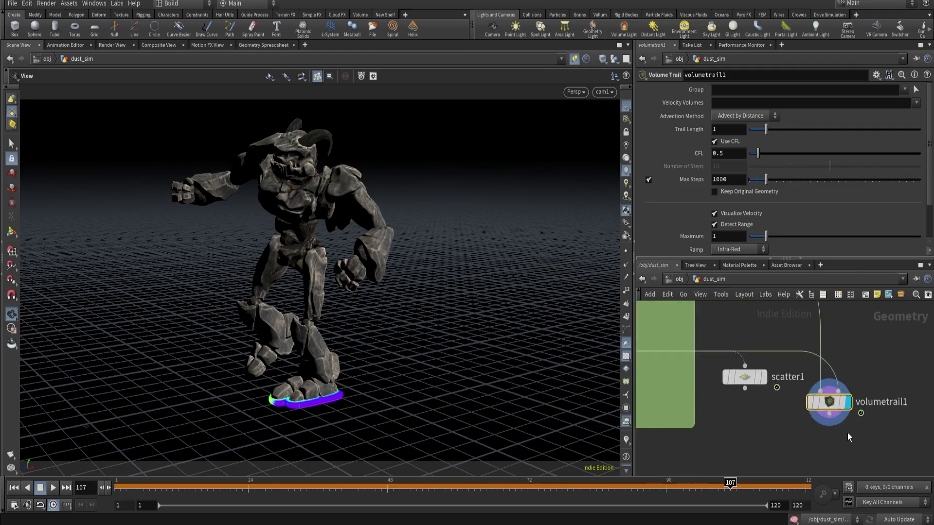
middle_click_drag(743, 422, 871, 431)
scroll(807, 421, "down", 3)
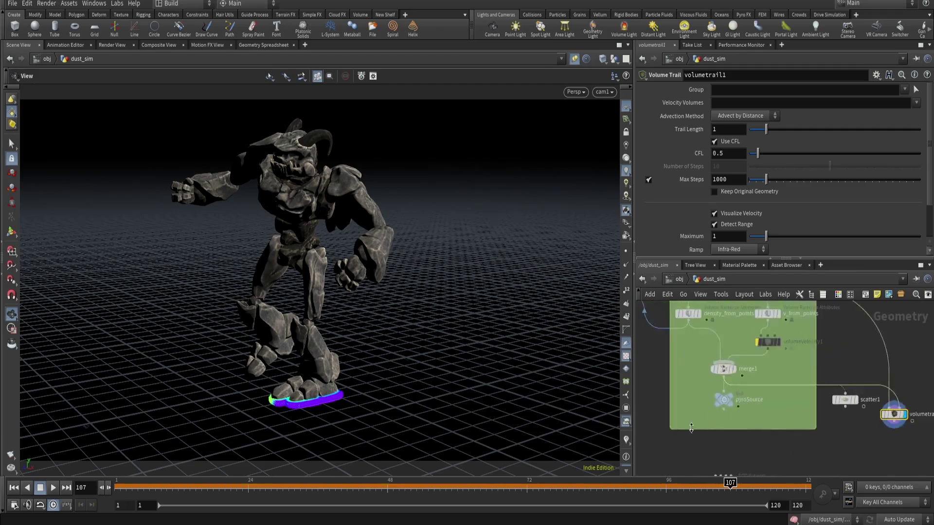
left_click_drag(474, 483, 312, 483)
left_click(351, 482)
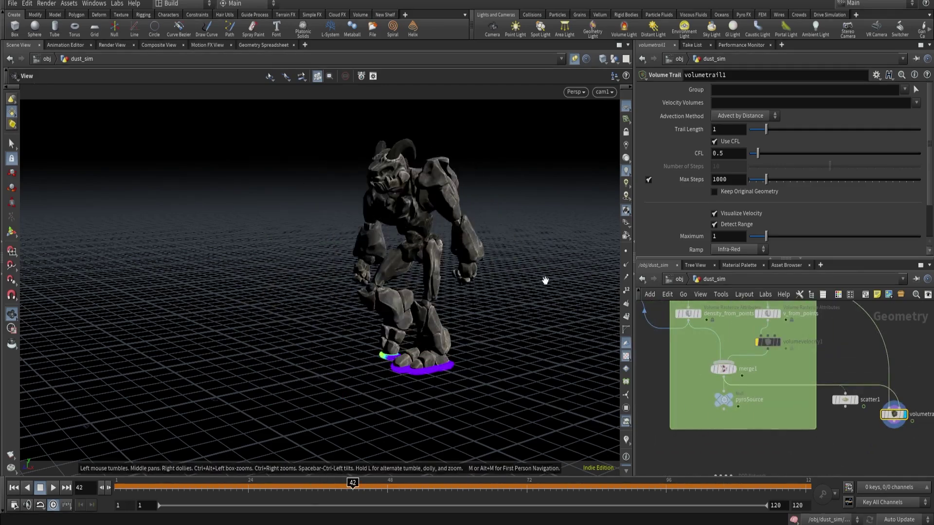
left_click(615, 59)
left_click(619, 91)
left_click_drag(467, 272, 442, 258)
scroll(442, 258, "up", 4)
middle_click_drag(442, 259, 402, 331)
scroll(402, 331, "up", 4)
scroll(774, 367, "down", 3)
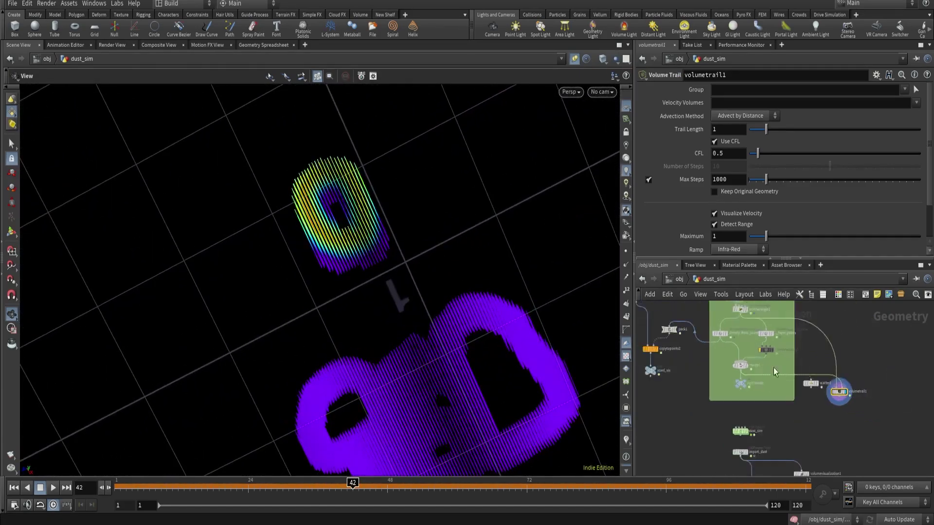
Step: Re-enable the volumevelocity1 node and set volumetrail1's Velocity Volumes to v
scroll(719, 345, "up", 3)
mouse_move(720, 319)
scroll(719, 320, "up", 5)
left_click(734, 358)
scroll(742, 389, "down", 5)
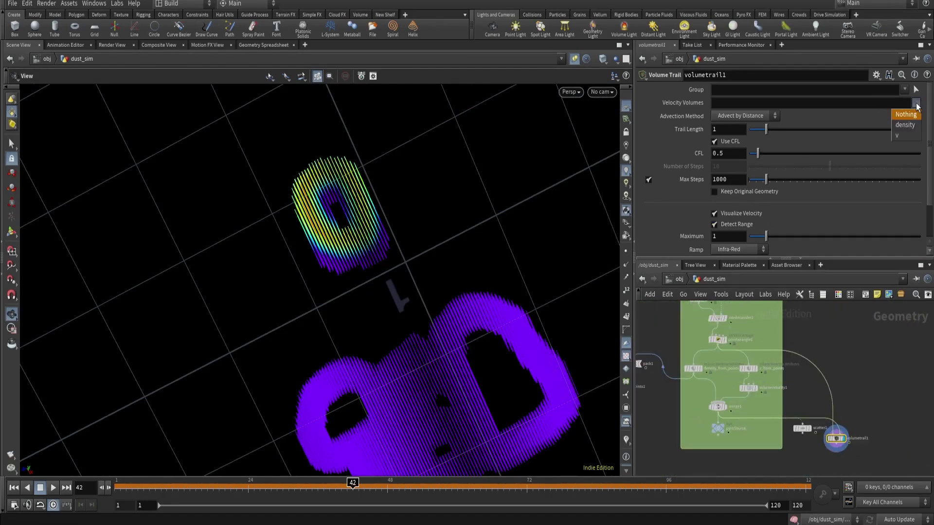
left_click(905, 137)
Step: Toggle the bypass of volumevelocity1 to compare the velocity trails with and without its curl noise
right_click_drag(408, 253, 366, 279)
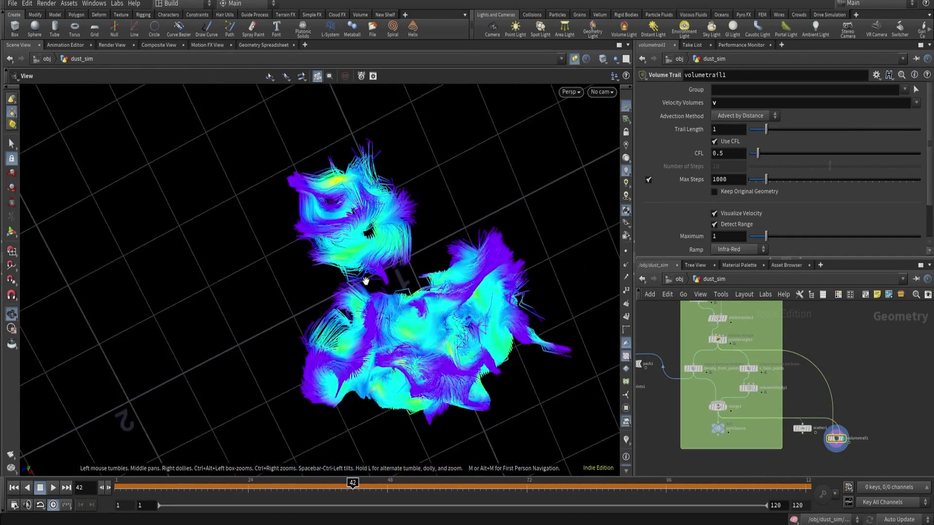
left_click_drag(365, 279, 380, 265)
scroll(734, 392, "up", 5)
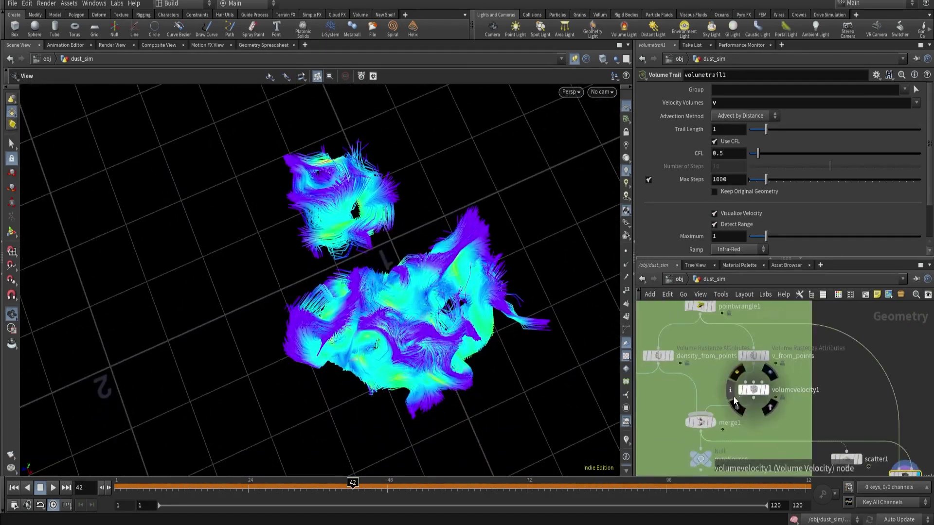
left_click(757, 390)
scroll(757, 398, "up", 3)
left_click(743, 363)
left_click(743, 364)
left_click(743, 364)
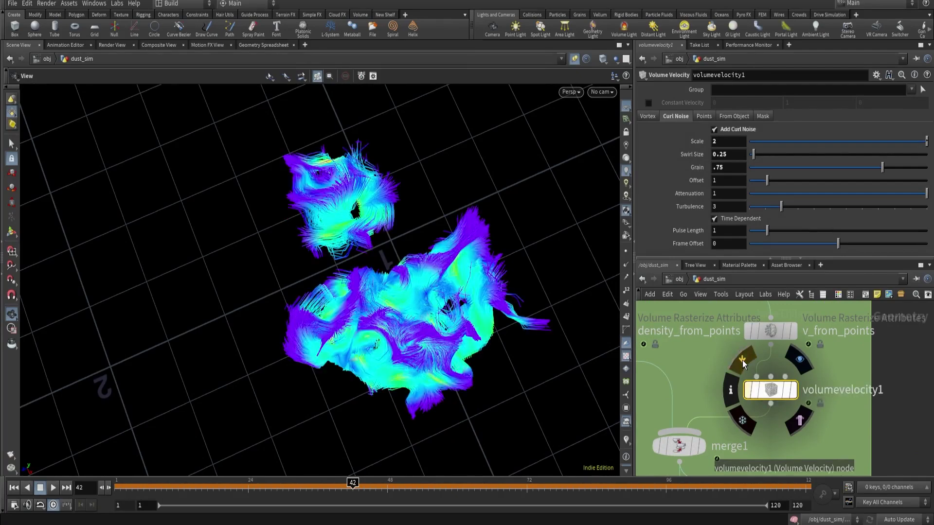
left_click(743, 363)
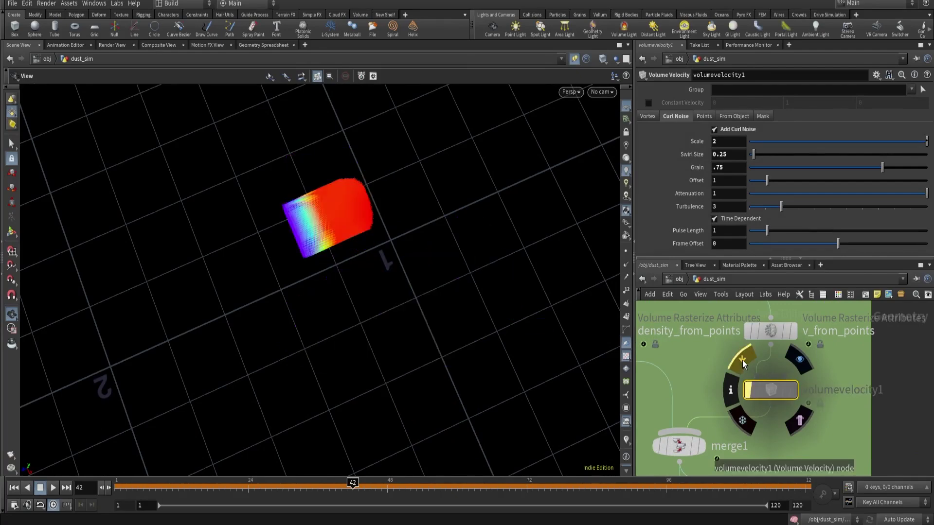
left_click(742, 362)
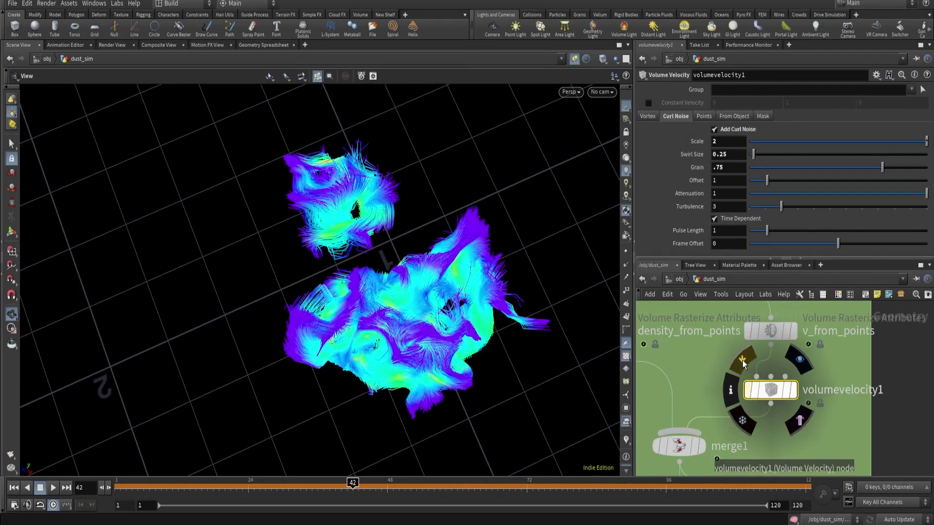
left_click_drag(419, 205, 419, 228)
scroll(735, 368, "down", 5)
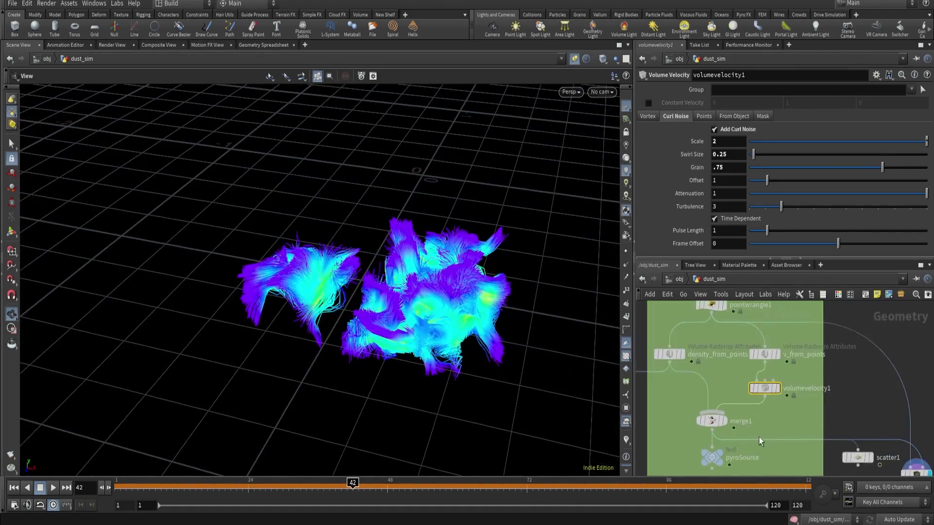
Step: Extend the green network box further down below the pyroSource node
left_click_drag(720, 377, 720, 404)
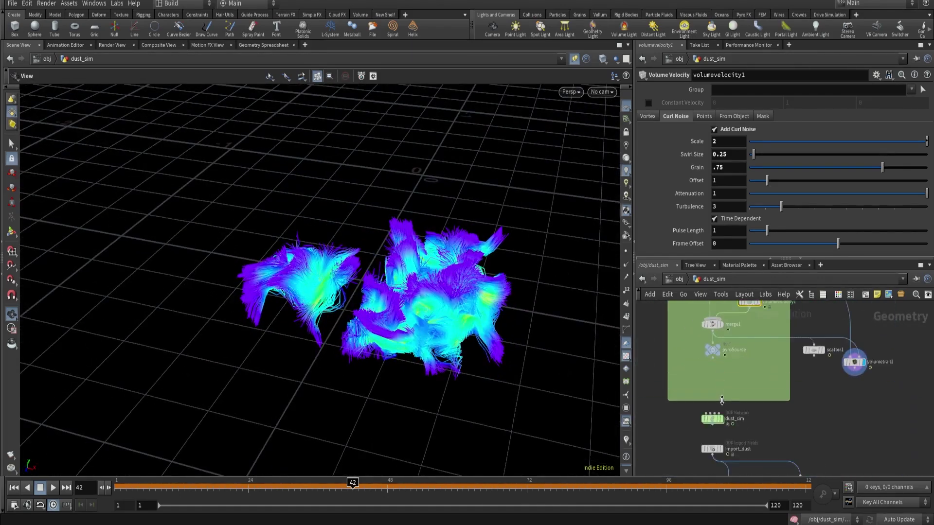
scroll(706, 347, "up", 3)
middle_click_drag(722, 361, 731, 466)
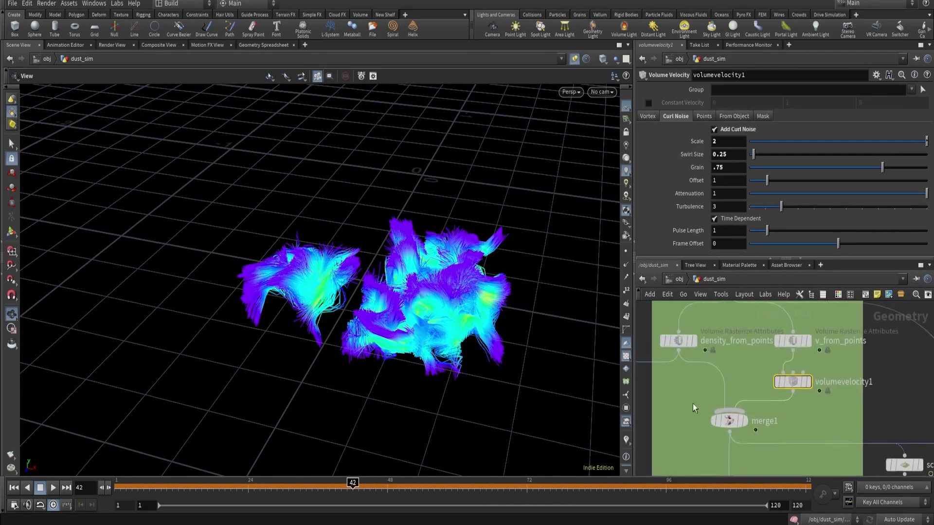
Step: Display the density_from_points node and examine its density volume in the viewport
left_click(671, 344)
left_click_drag(360, 282, 303, 365)
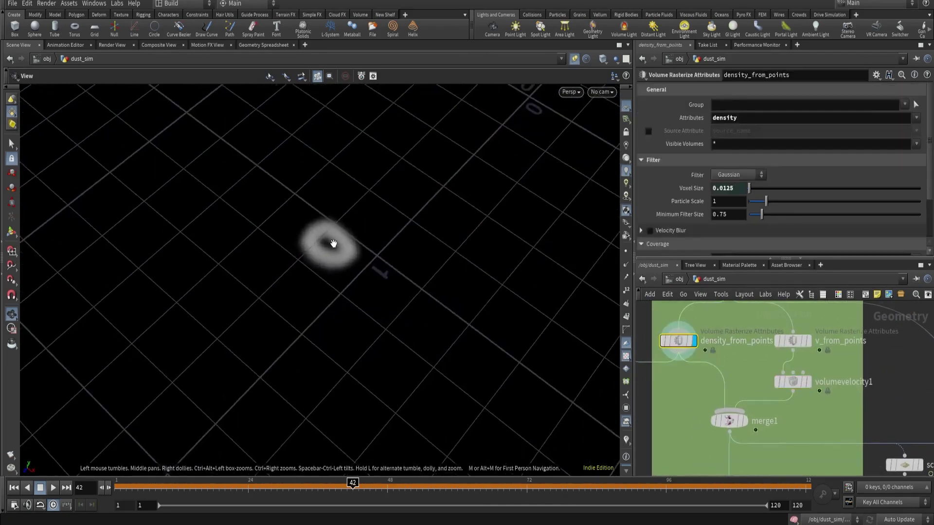
scroll(806, 363, "down", 2)
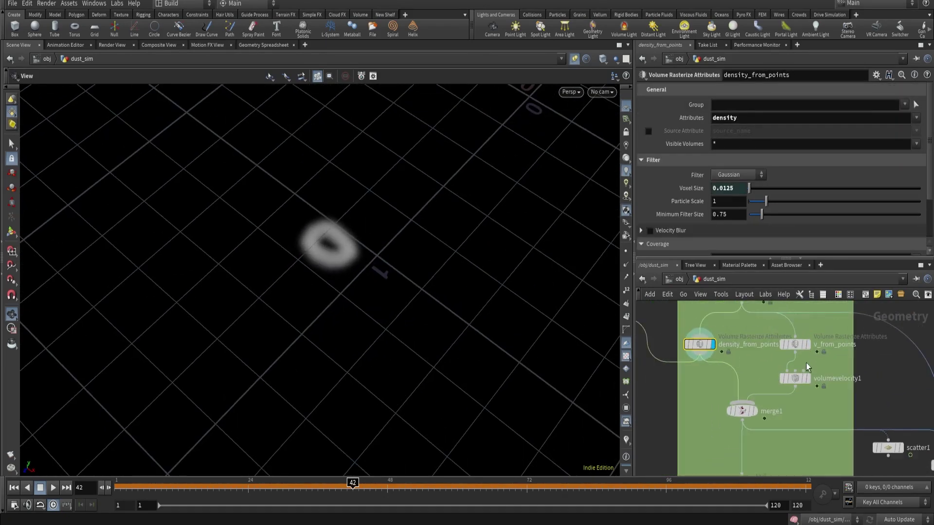
Step: Inside the dust_sim DOP network, set the SOP Mask of volumesource1's v to vel source to density
middle_click_drag(717, 425, 698, 306)
scroll(718, 369, "up", 2)
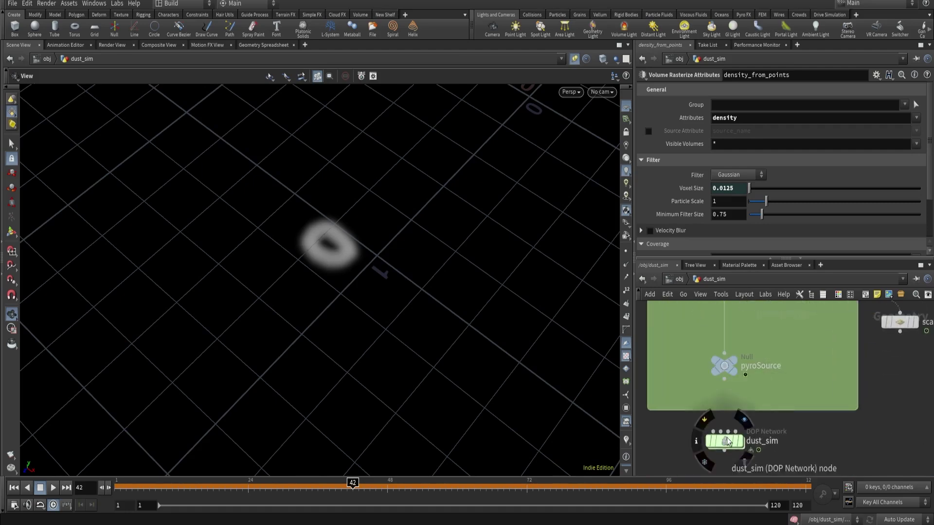
double_click(727, 440)
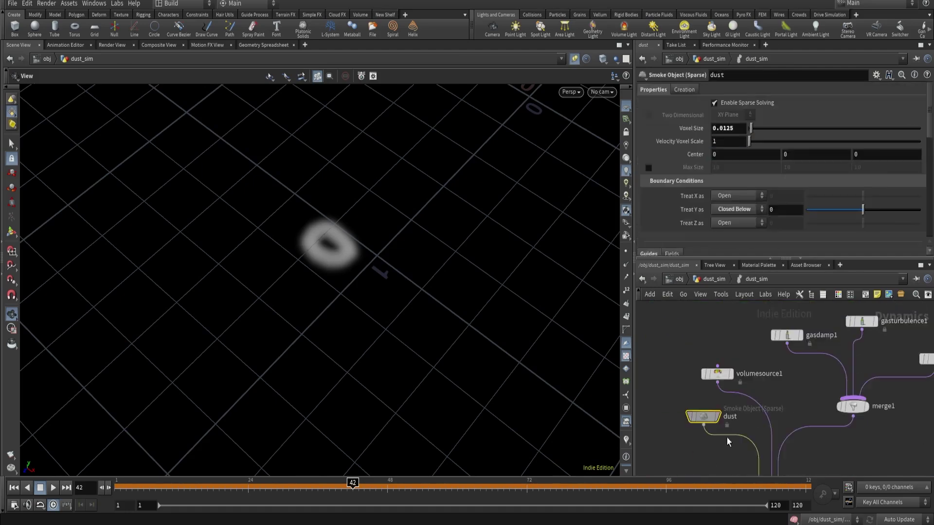
middle_click_drag(803, 372, 768, 368)
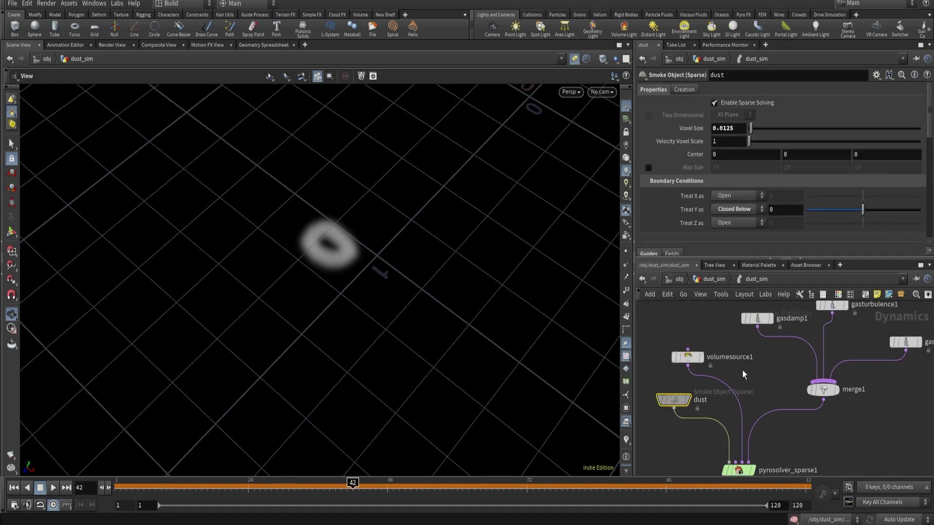
left_click(683, 359)
left_click(760, 203)
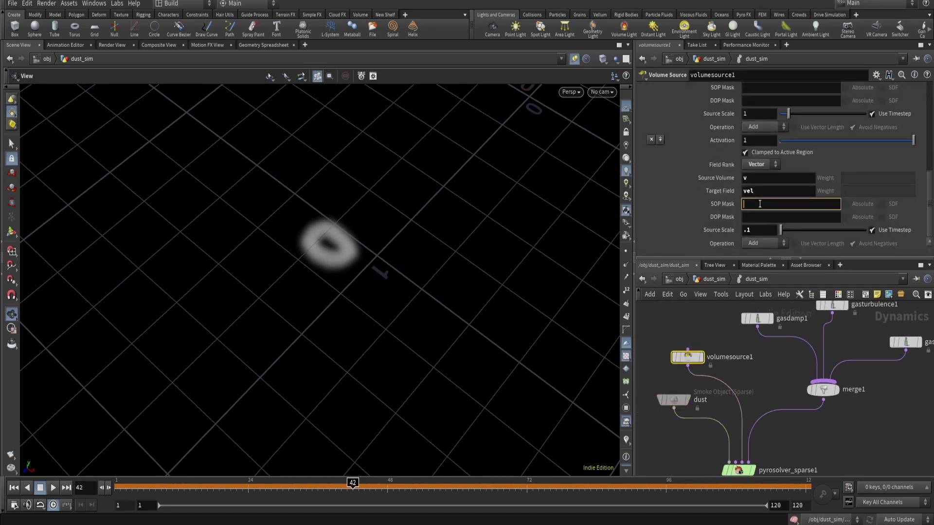
Step: Return to the dust_sim geometry network, display pyrobakevolume1 and rerun the dust simulation up to frame 42
left_click(719, 279)
left_click(746, 418)
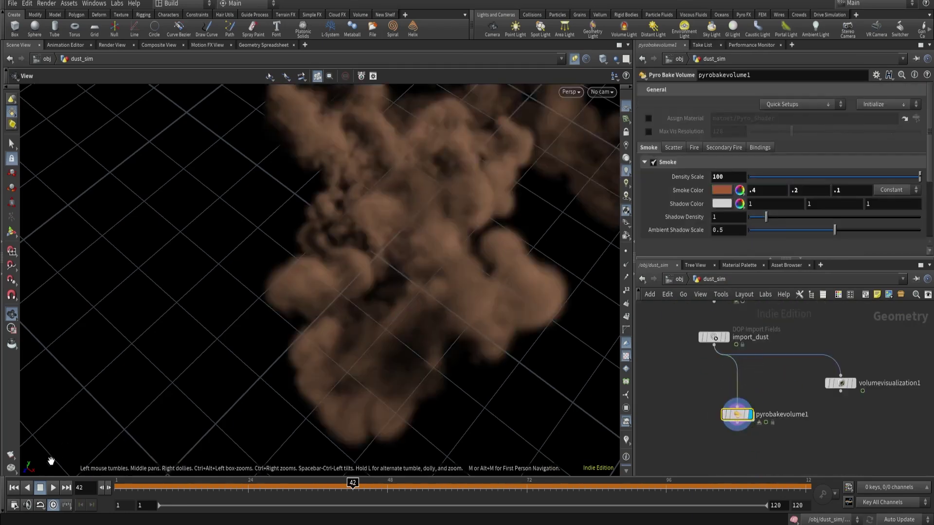
left_click(42, 487)
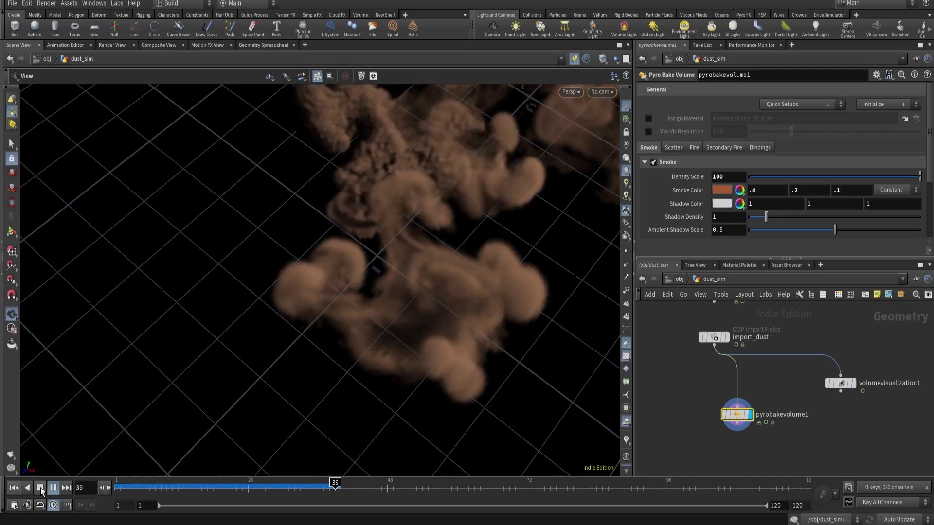
left_click(40, 488)
Step: Inside the dust_sim DOP network, clear the SOP Mask of volumesource1's v to vel source
middle_click_drag(788, 340, 784, 392)
scroll(712, 352, "up", 3)
double_click(710, 346)
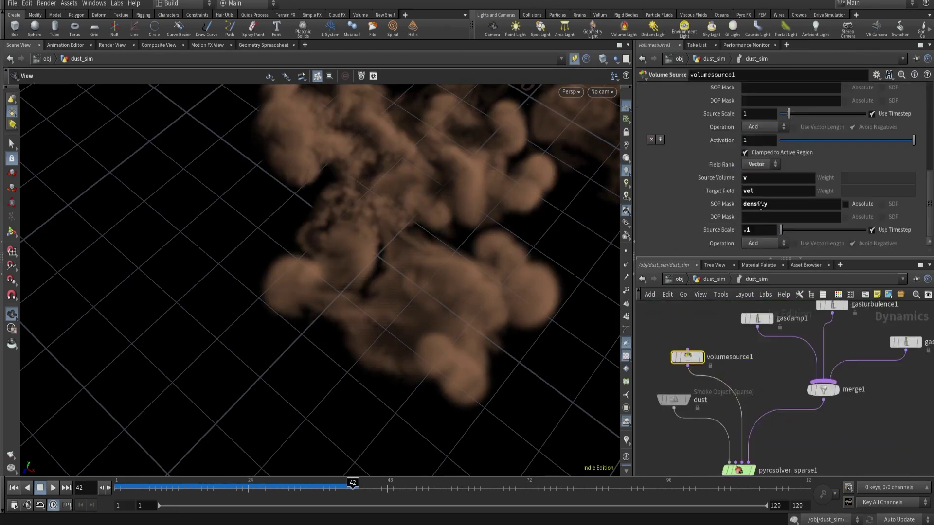
middle_click(761, 205, "ctrl")
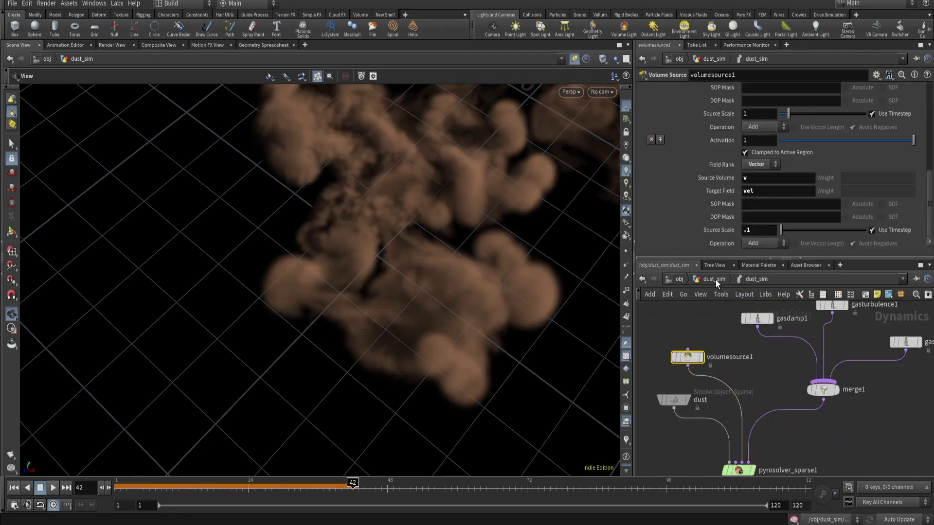
Step: Return to the dust_sim geometry network and display the volumetrail1 node to examine the velocity trails
left_click(716, 280)
middle_click_drag(780, 314, 778, 450)
middle_click_drag(870, 389, 806, 401)
left_click(909, 395)
left_click(896, 395)
scroll(704, 397, "down", 2)
scroll(705, 393, "up", 1)
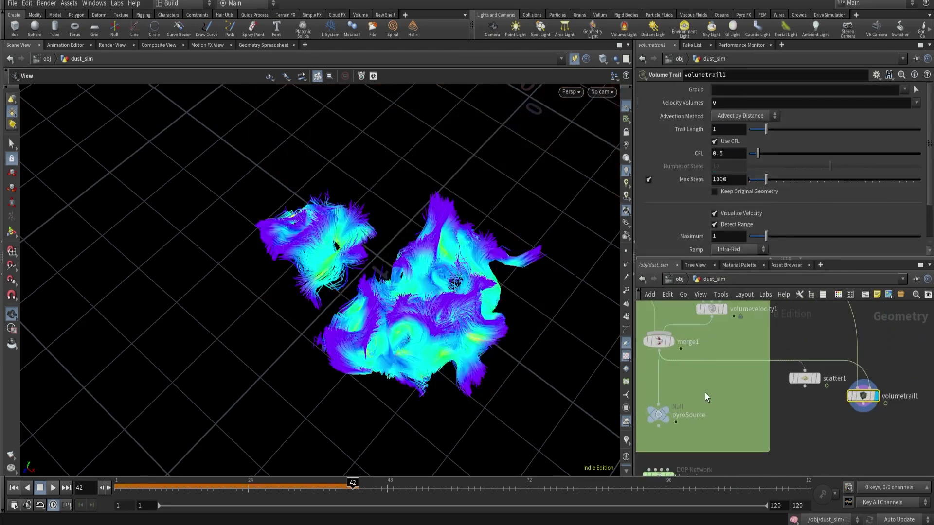
Step: Insert a Volume Wrangle node on the wire between merge1 and pyroSource
key("Tab")
type("volumew")
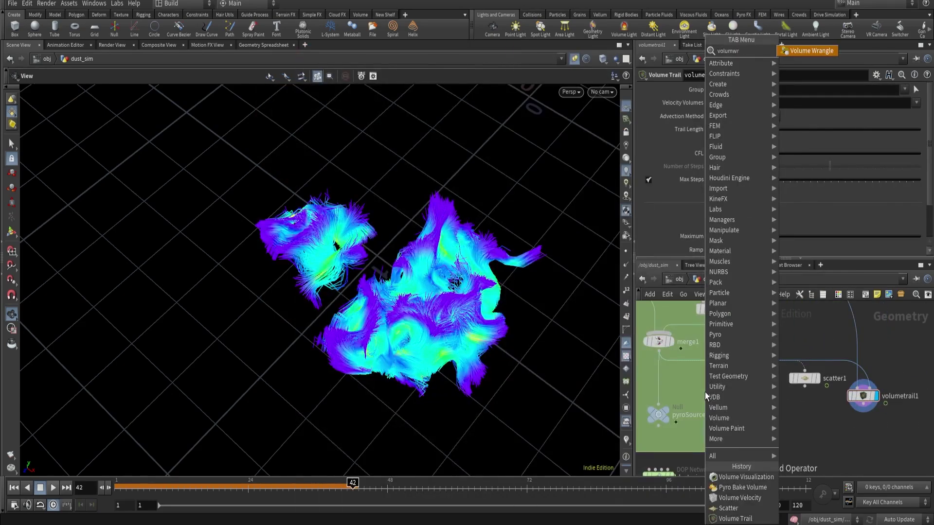
key("Return")
left_click(705, 392)
left_click_drag(705, 392, 674, 392)
left_click(682, 178)
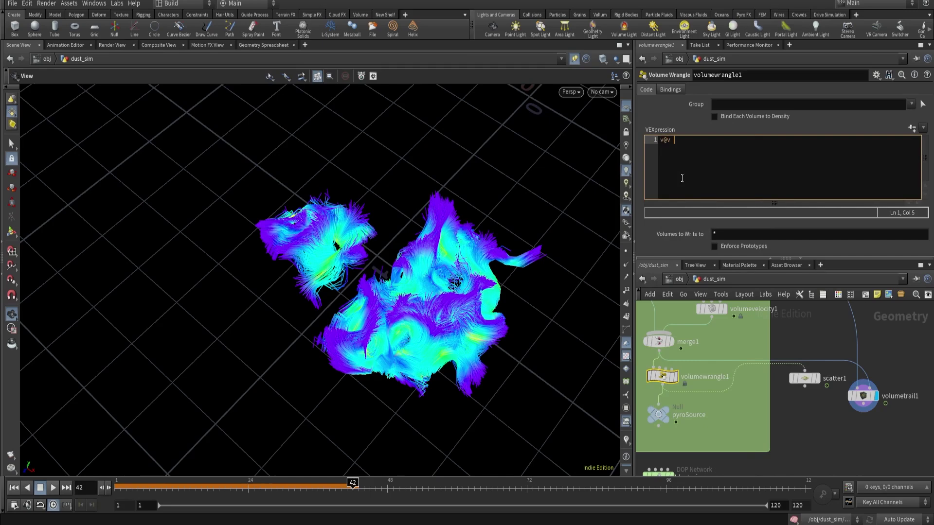
type("v@v *= de")
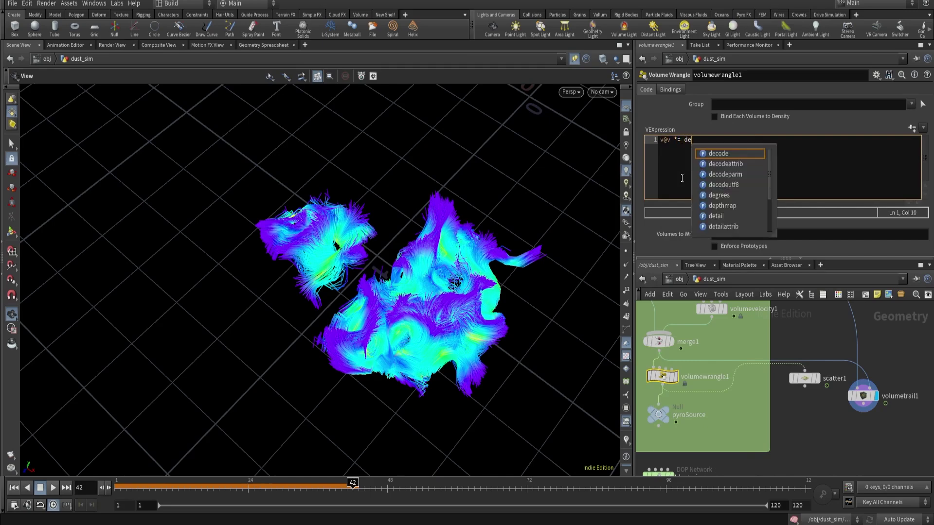
key("BackSpace")
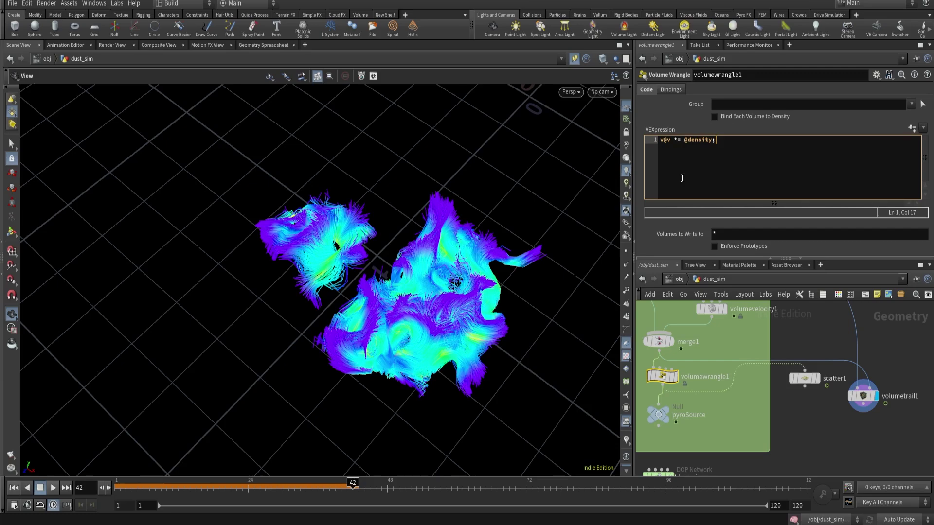
Step: Rewire volumetrail1's input to volumewrangle1's output, inspect the masked velocity trails, and move volumetrail1 lower in the network
left_click_drag(719, 361, 685, 384)
left_click_drag(437, 306, 330, 304)
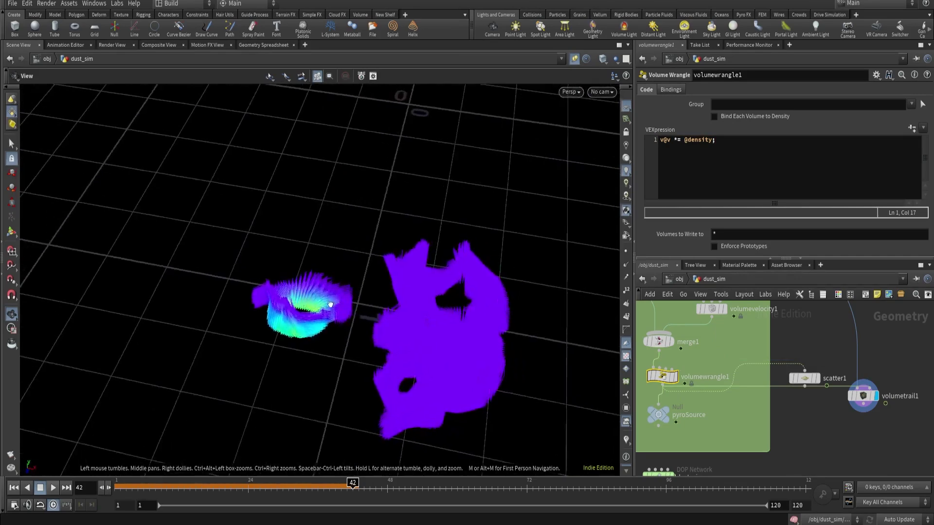
scroll(822, 375, "down", 3)
scroll(798, 391, "up", 2)
middle_click_drag(768, 443, 769, 374)
scroll(766, 375, "up", 1)
scroll(766, 375, "down", 2)
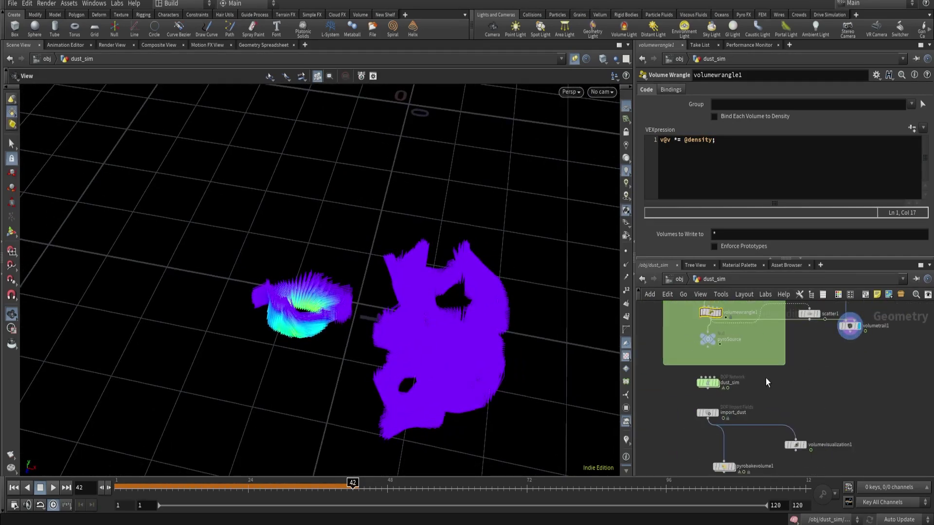
left_click_drag(850, 325, 850, 361)
Step: Display the pyrobakevolume1 node below import_dust
middle_click_drag(806, 378, 823, 492)
middle_click_drag(691, 425, 693, 294)
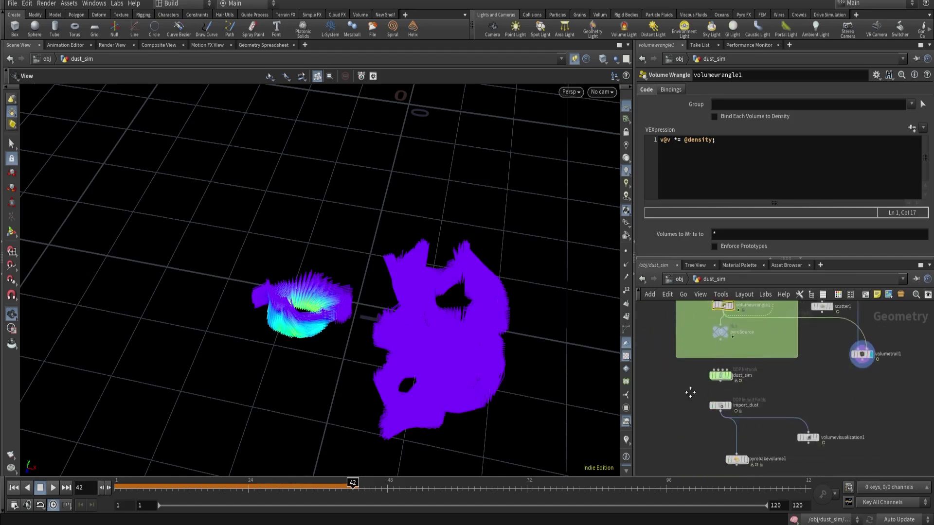
scroll(756, 398, "up", 3)
left_click(728, 379)
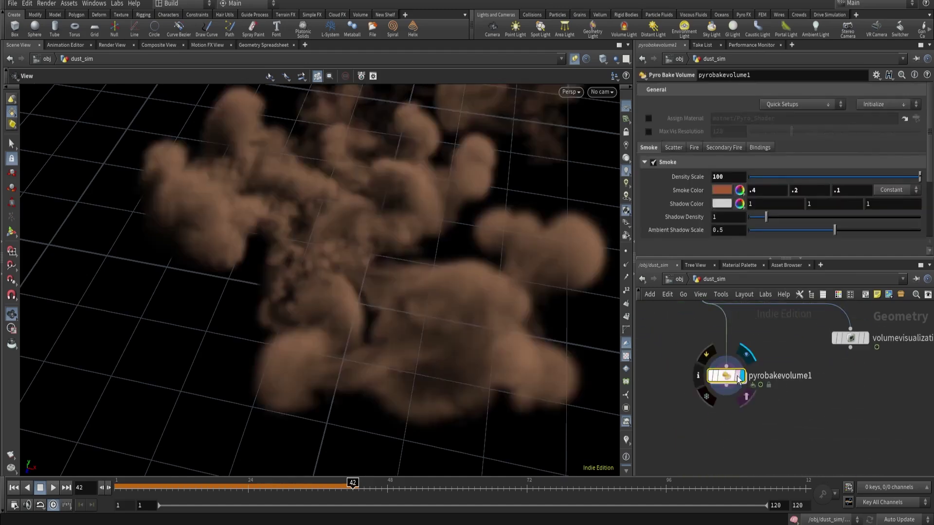
Step: Look through cam1 with all objects shown and return the timeline to frame 1
left_click(601, 91)
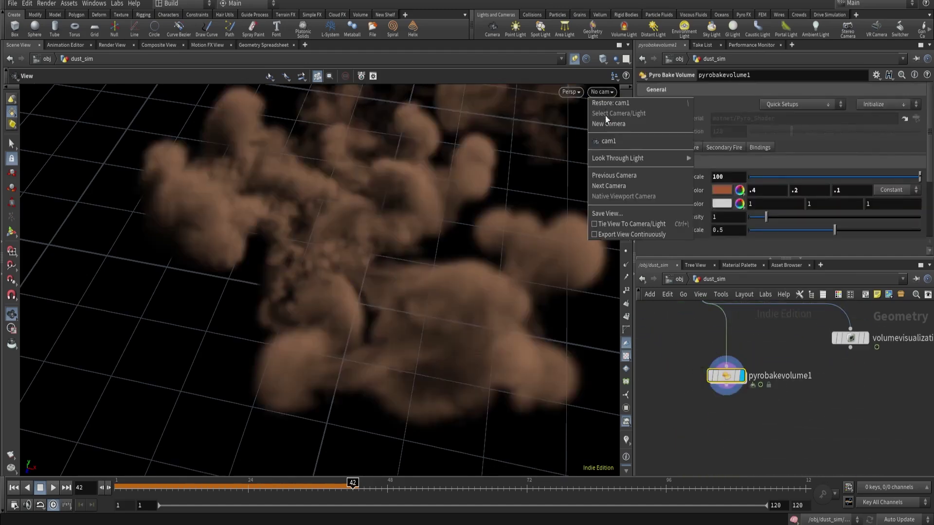
left_click(614, 141)
left_click(615, 60)
left_click(620, 70)
left_click(14, 487)
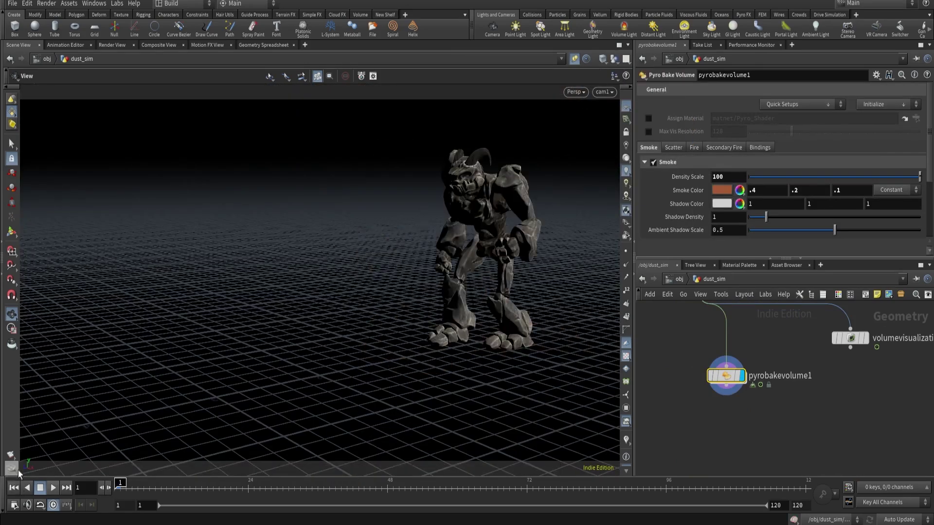
Step: Render a flipbook of frames 1 to 120 through cam1 and review the dust playback
left_click(10, 455)
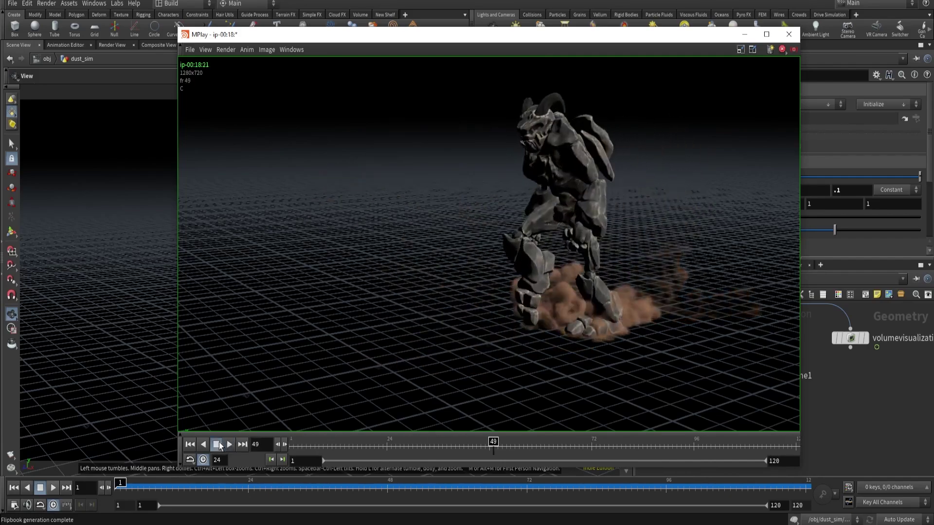
left_click_drag(422, 439, 597, 415)
left_click(850, 402)
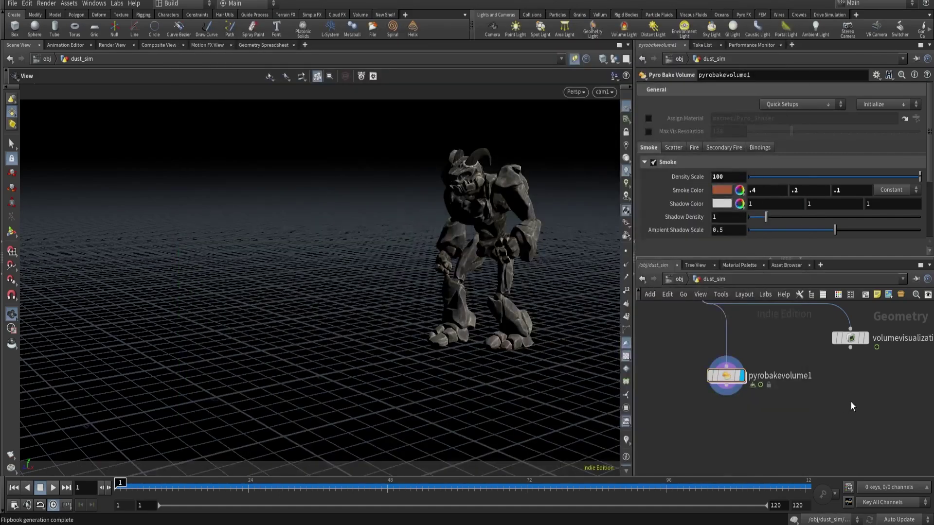
Step: Display the merge1 node and go to frame 19 to check the source volumes under the creature's foot
scroll(691, 314, "down", 4)
middle_click_drag(690, 320, 706, 464)
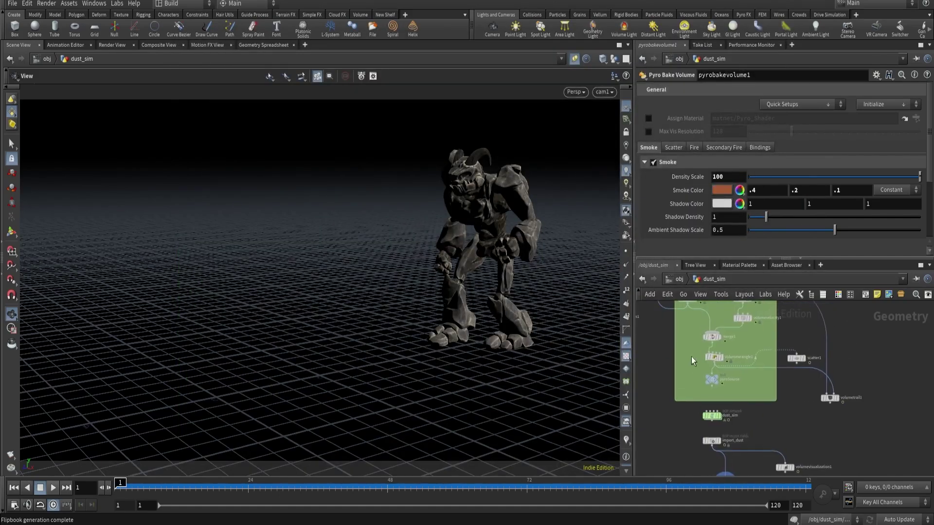
scroll(691, 357, "up", 6)
left_click(710, 372)
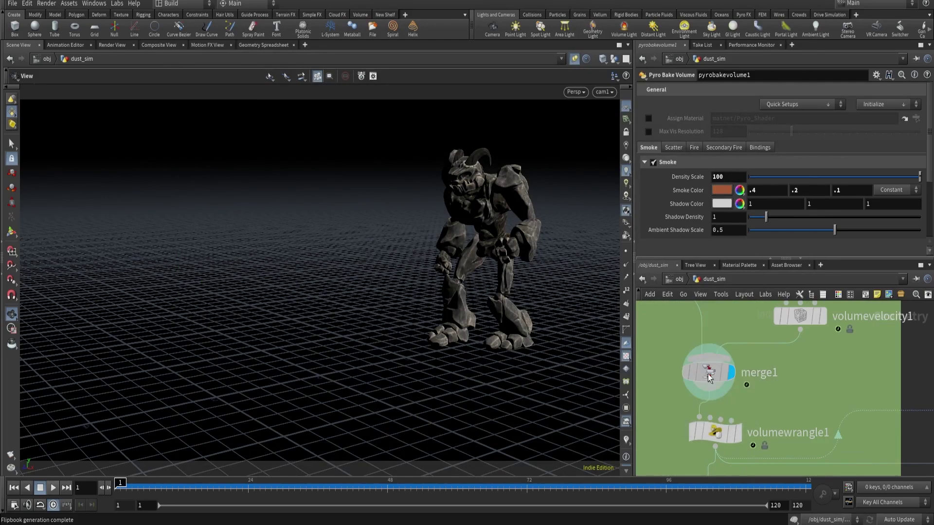
left_click_drag(273, 489, 218, 486)
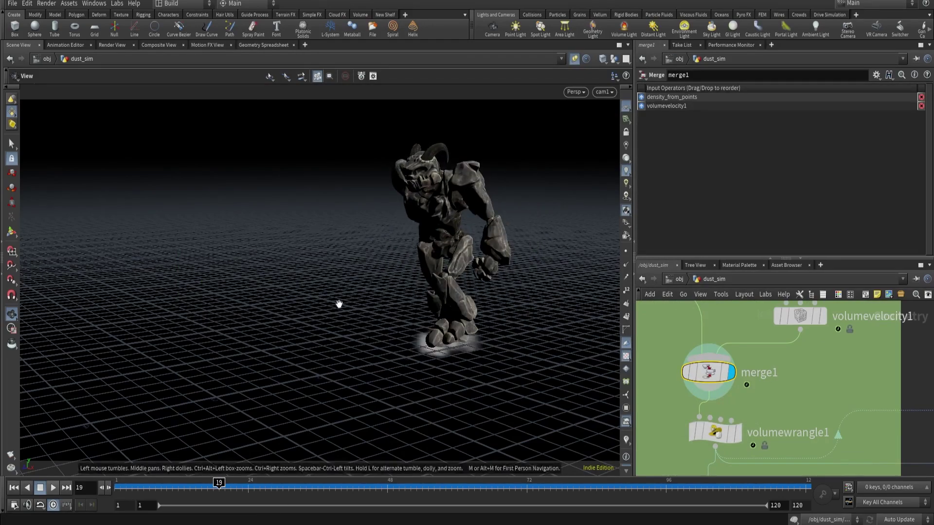
Step: Display the density_from_points node and hide the other objects in the viewport
middle_click_drag(684, 352, 745, 436)
left_click(719, 341)
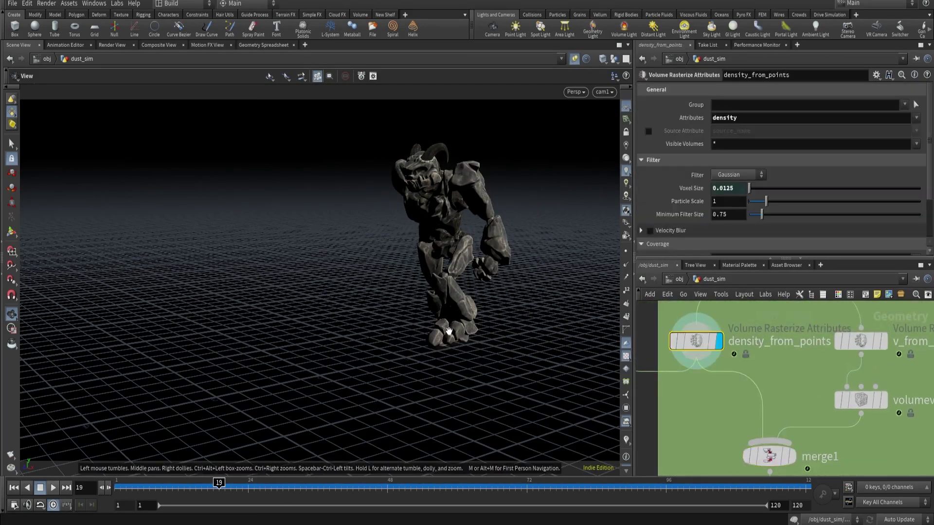
left_click_drag(444, 330, 439, 326)
right_click_drag(439, 326, 491, 285)
left_click(615, 59)
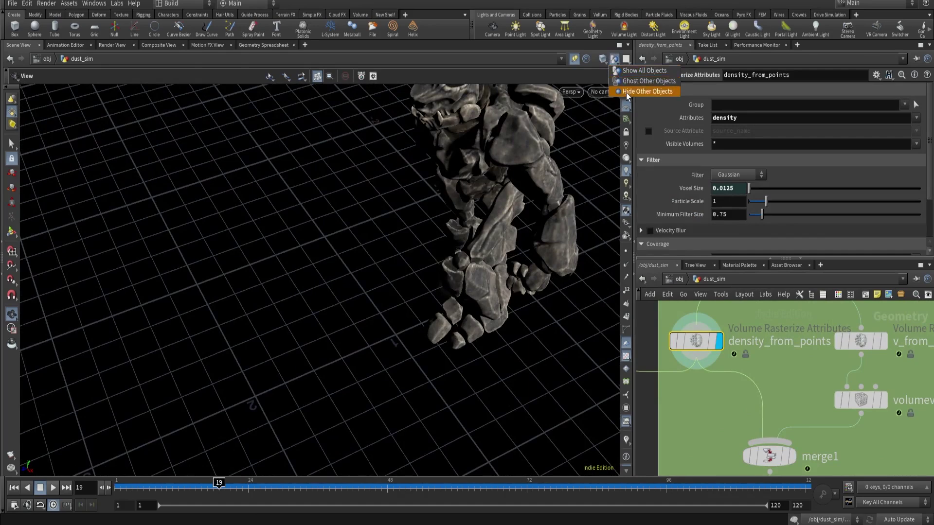
left_click(633, 91)
Step: Go to frame 32 and examine the footprint density volume up close
right_click_drag(455, 257, 484, 249)
left_click_drag(236, 483, 294, 482)
left_click_drag(412, 327, 424, 383)
right_click_drag(437, 316, 483, 263)
left_click_drag(437, 282, 342, 323)
middle_click_drag(314, 219, 374, 260)
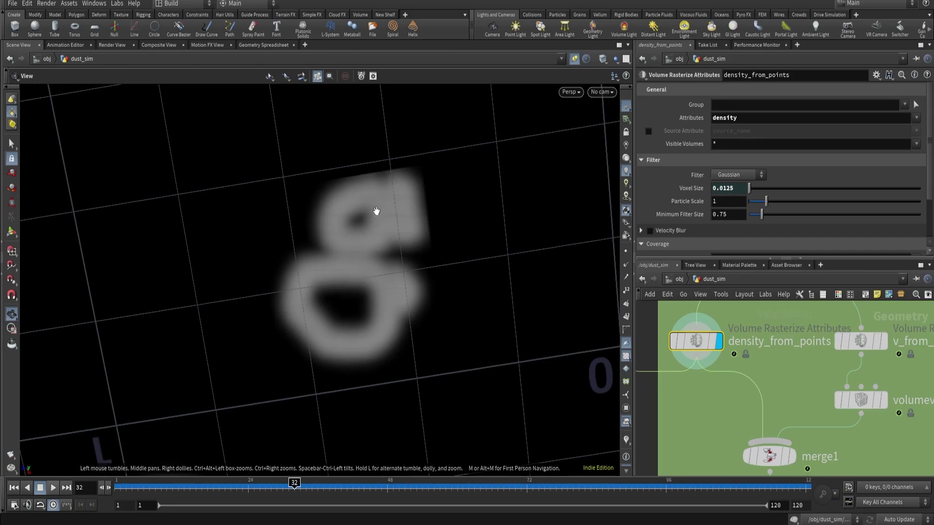
Step: Insert a Volume VOP node between density_from_points and merge1 and display it
scroll(749, 398, "down", 3)
middle_click_drag(717, 413, 707, 384)
scroll(744, 428, "up", 2)
left_click_drag(740, 369, 734, 337)
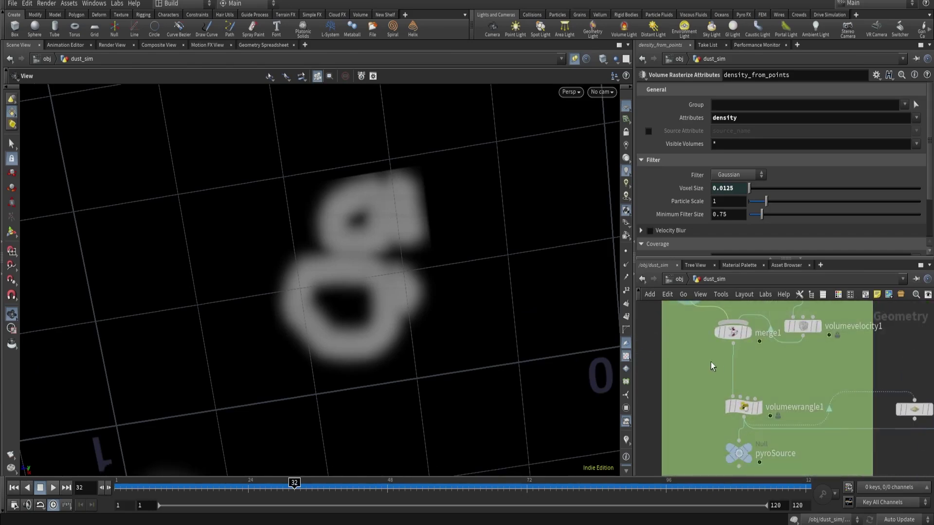
key("Tab")
type("vop")
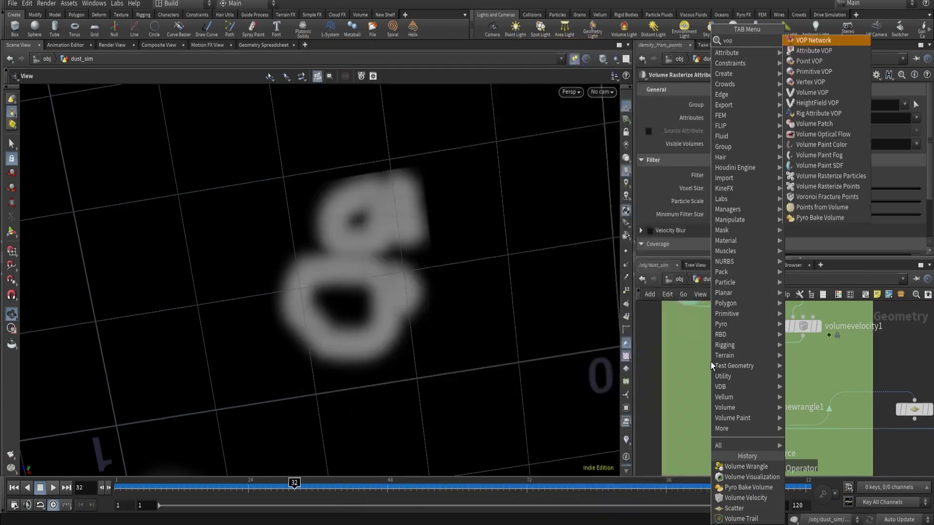
left_click(801, 92)
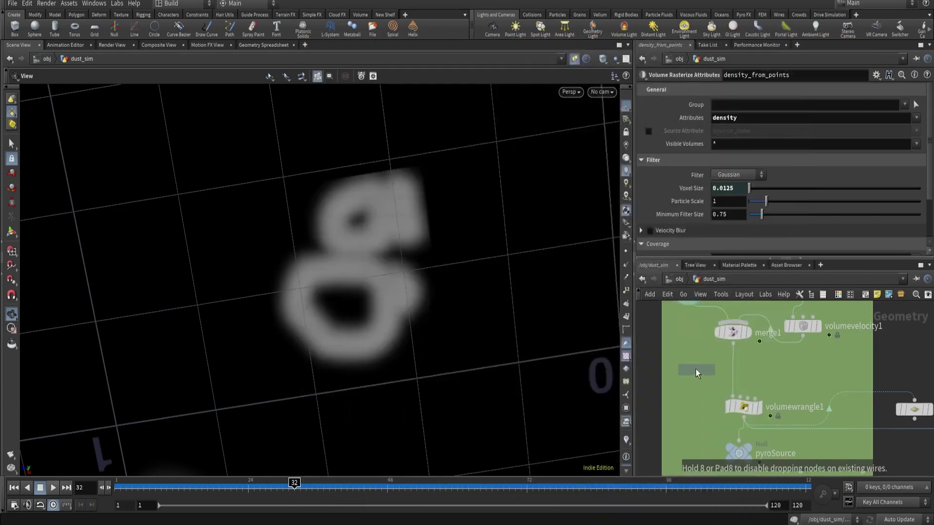
left_click_drag(711, 404, 704, 383)
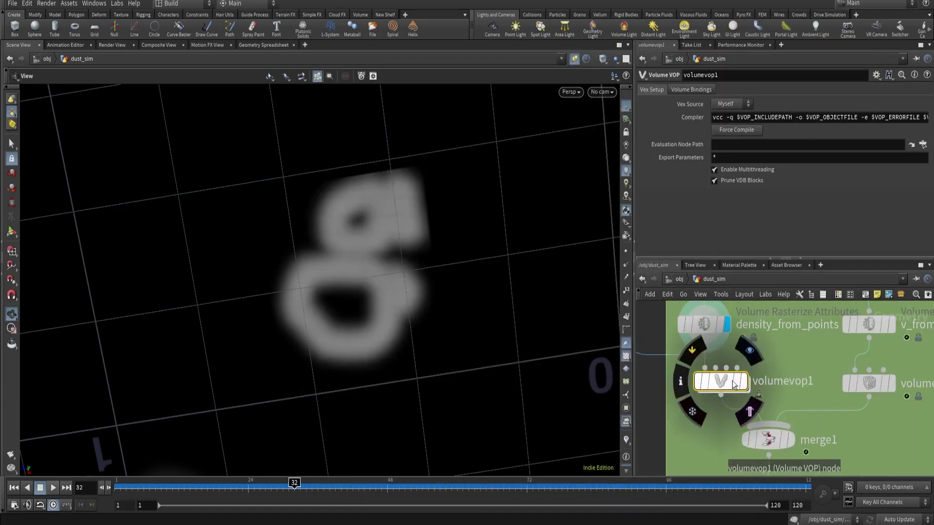
Step: Inside volumevop1, move the global parameters node aside and add a Turbulent Noise node
double_click(705, 383)
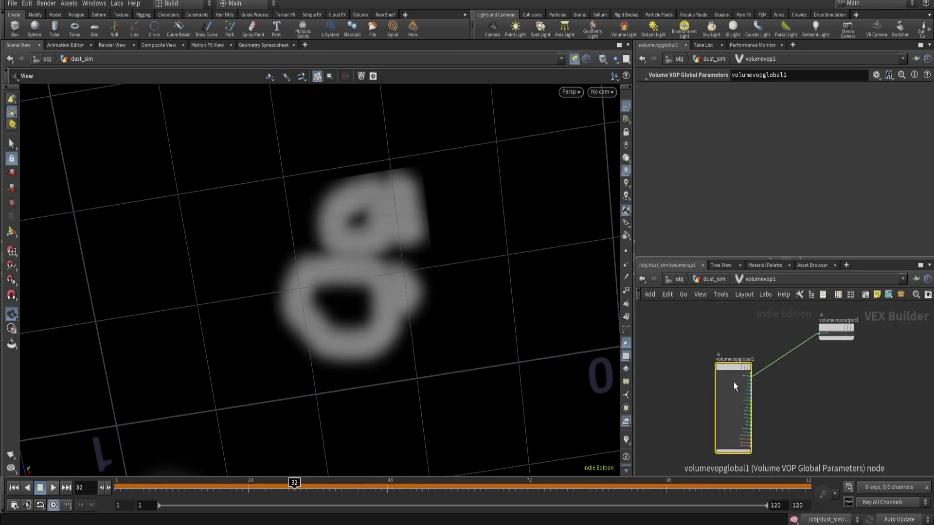
left_click_drag(734, 384, 675, 337)
key("Tab")
type("tu")
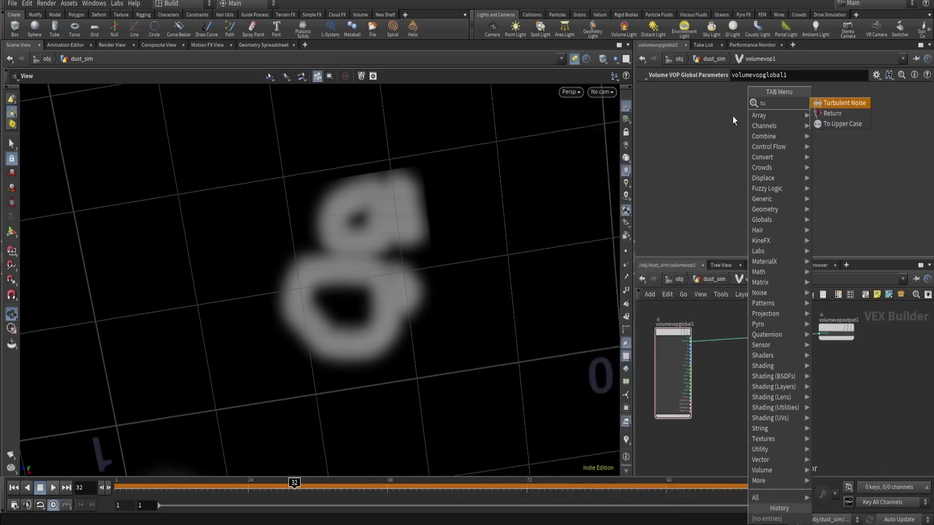
left_click(833, 102)
left_click(743, 366)
scroll(743, 366, "up", 3)
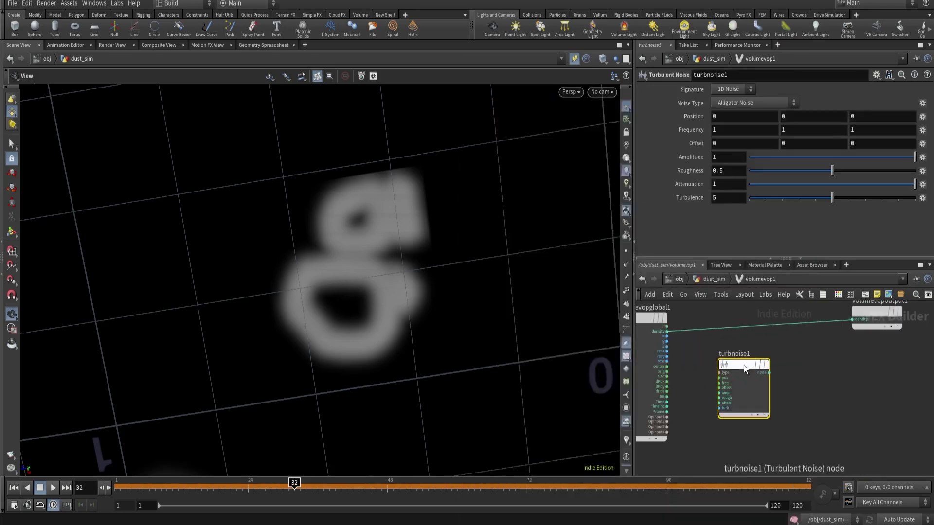
Step: Wire the global P into turbnoise1's pos input and its noise output into the volume output's density
scroll(732, 384, "up", 2)
left_click(722, 408)
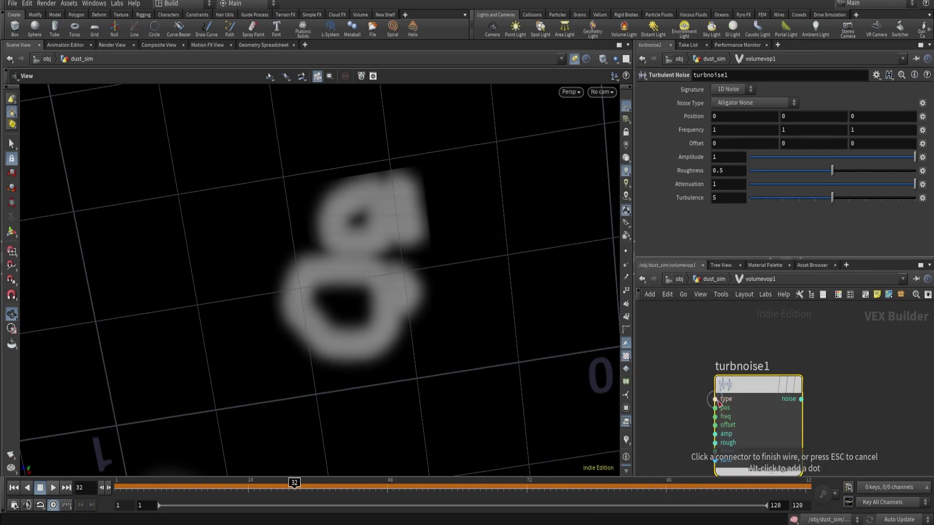
left_click(693, 386)
scroll(715, 371, "down", 3)
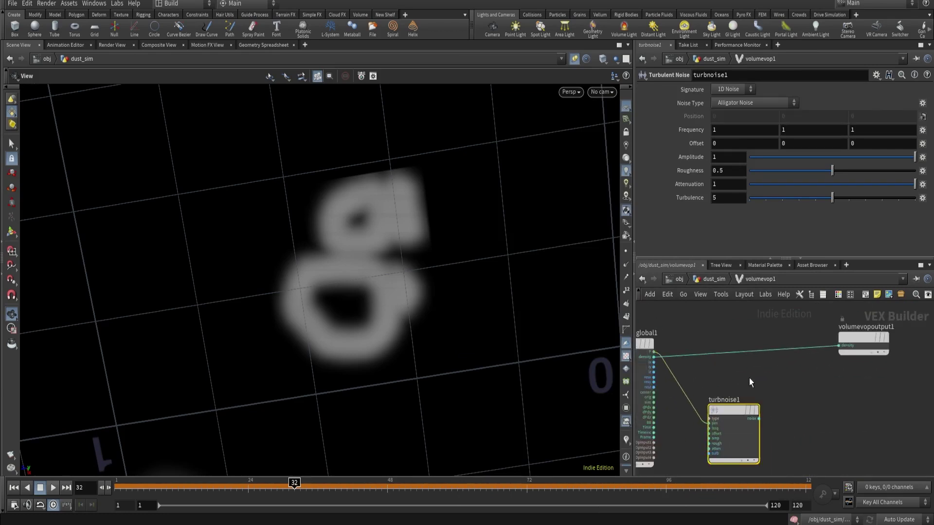
left_click(759, 421)
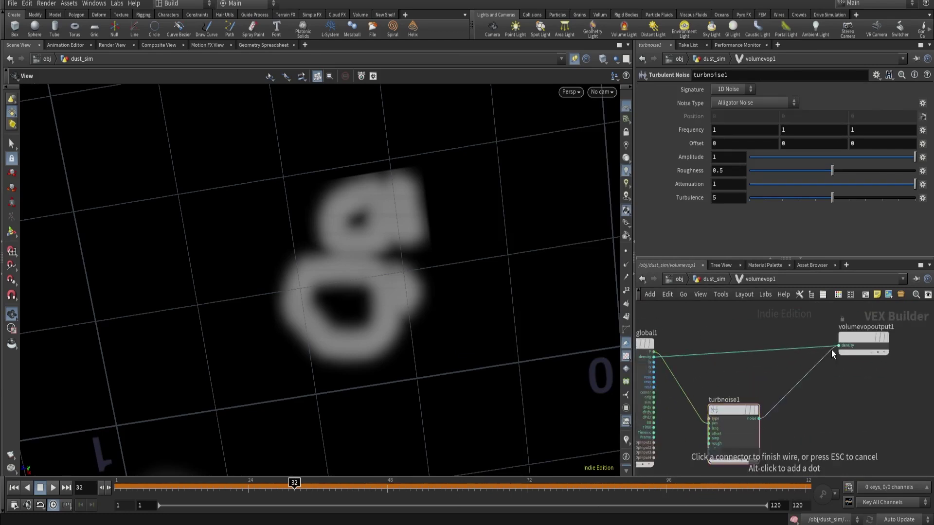
left_click(832, 348)
mouse_move(443, 314)
left_mouse_down()
mouse_move(444, 267)
mouse_move(462, 236)
mouse_move(603, 316)
left_mouse_up()
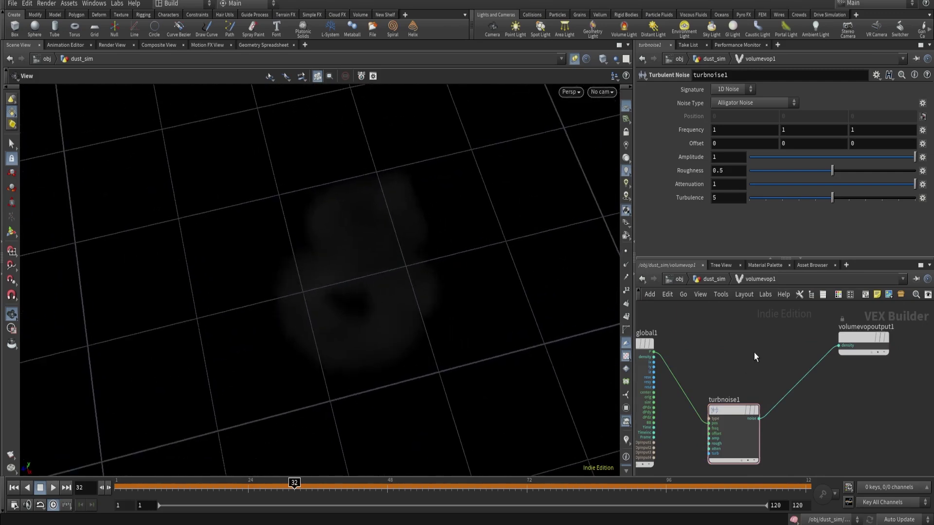
Step: Add a Multiply node between turbnoise1 and the volume output
key("Tab")
type("mul")
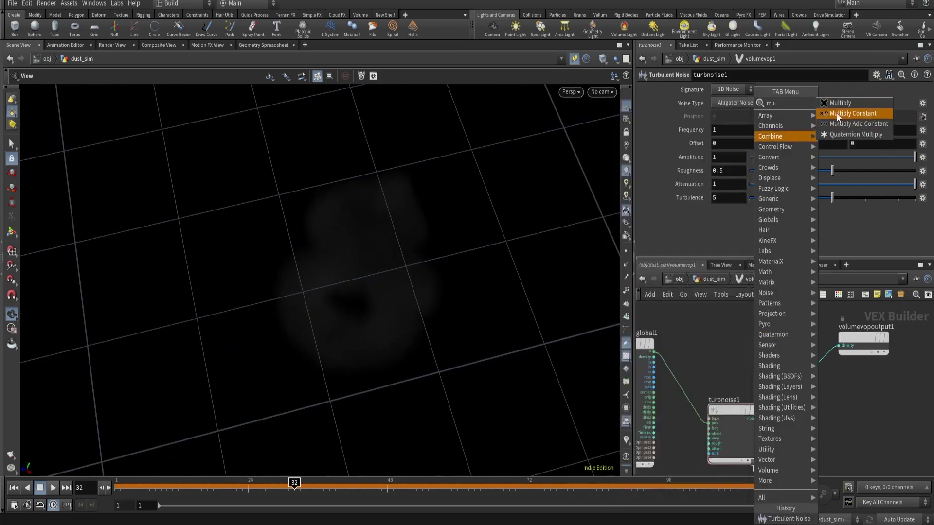
left_click(838, 104)
left_click(794, 342)
scroll(687, 347, "up", 3)
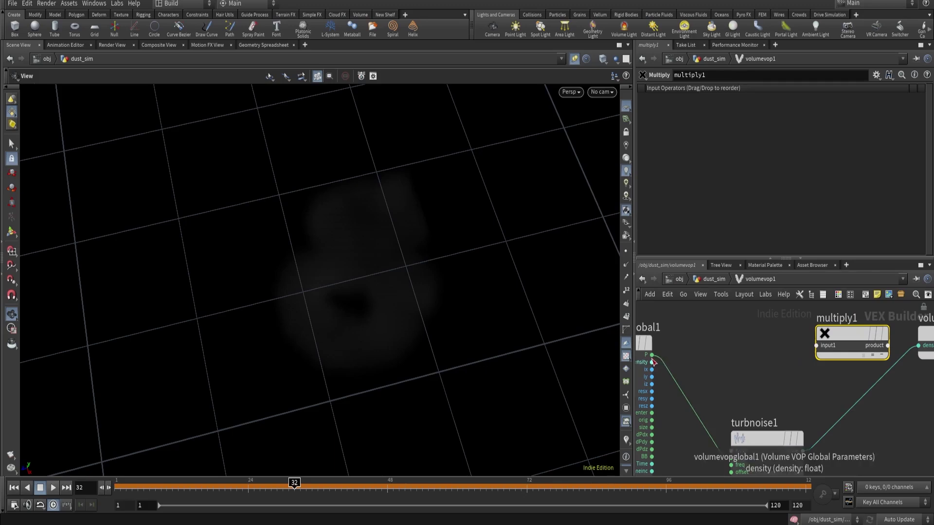
Step: Wire the global density and turbnoise1's noise into multiply1, and its product into the volume output's density
left_click(815, 343)
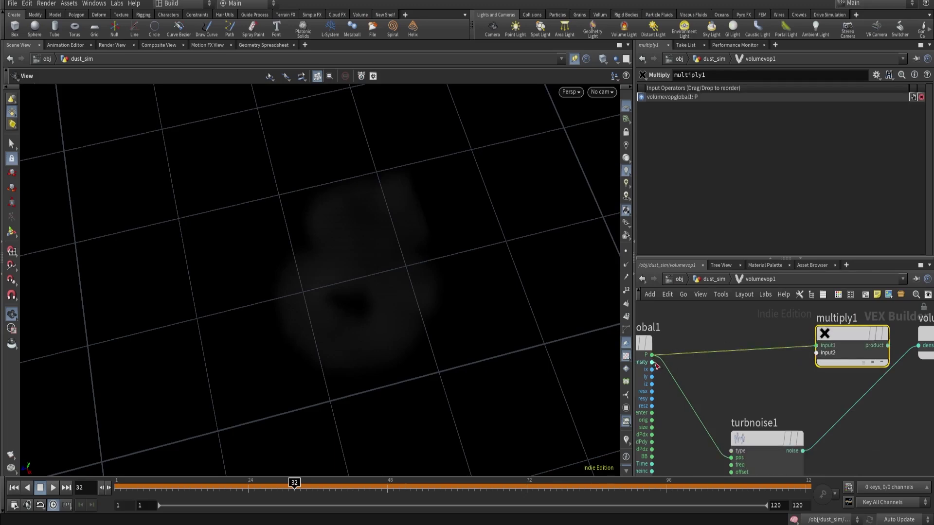
left_click(816, 346)
left_click(816, 353)
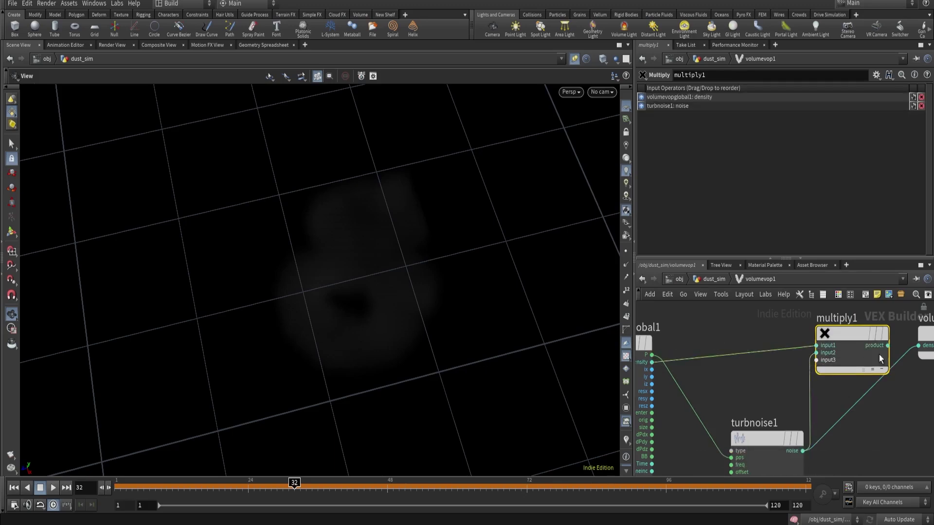
left_click(918, 346)
left_click_drag(442, 290, 421, 326)
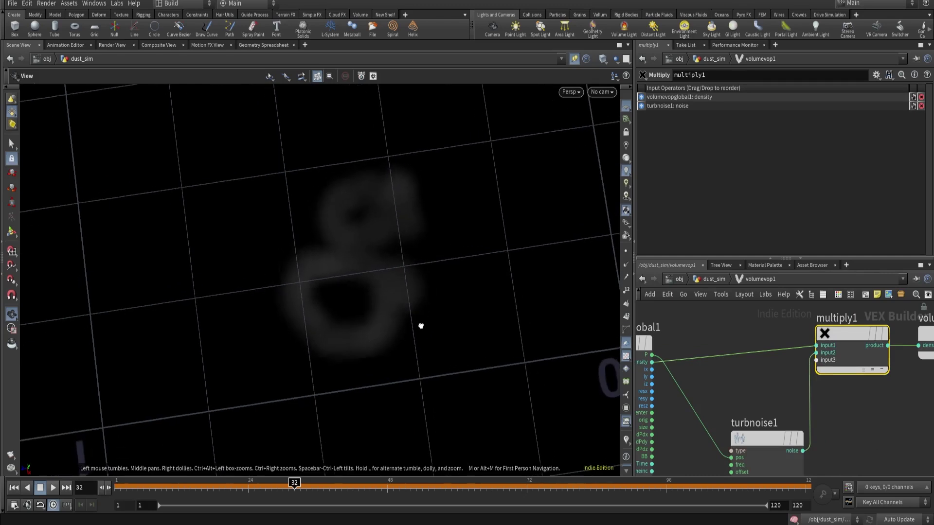
Step: Move multiply1 and the volume output aside and insert a Fit Range node between turbnoise1 and multiply1
left_click(767, 439)
scroll(710, 389, "down", 3)
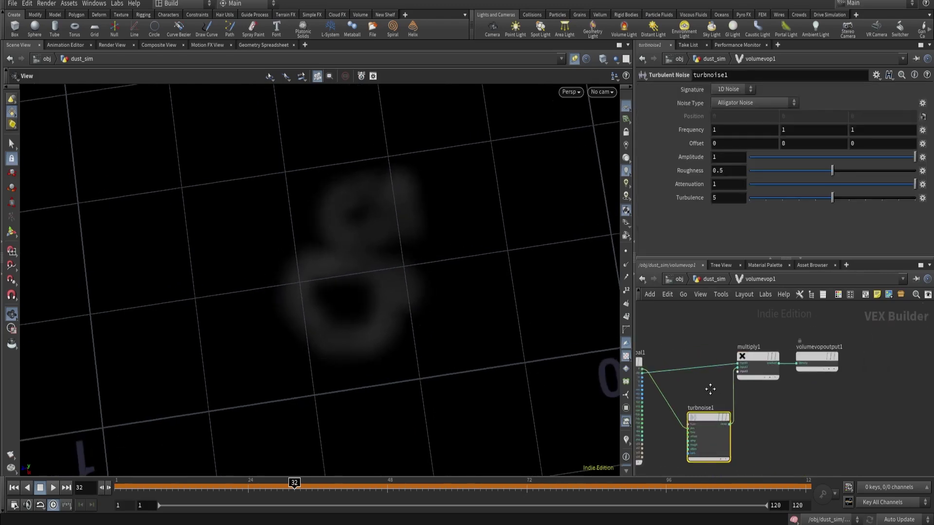
scroll(722, 408, "up", 3)
scroll(720, 398, "down", 2)
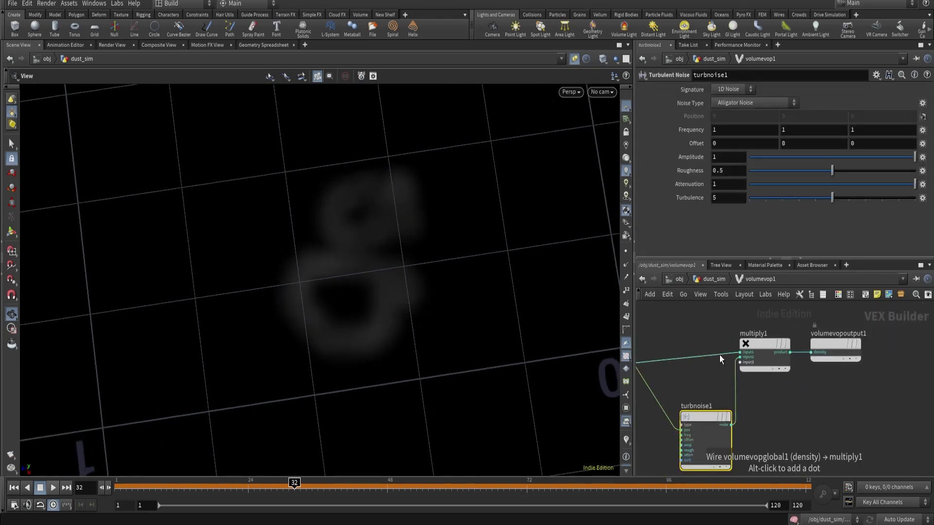
left_click_drag(722, 330, 859, 363)
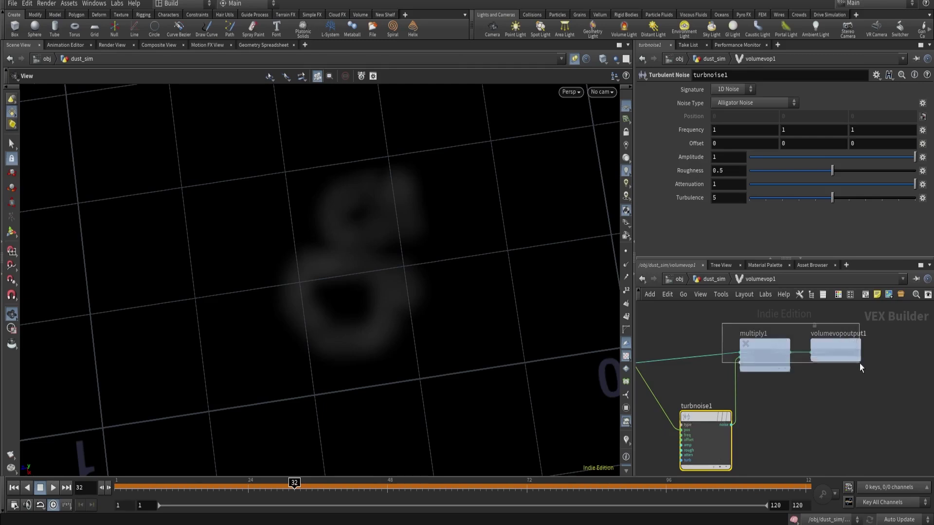
left_click_drag(758, 348, 832, 348)
left_click(791, 404)
key("Tab")
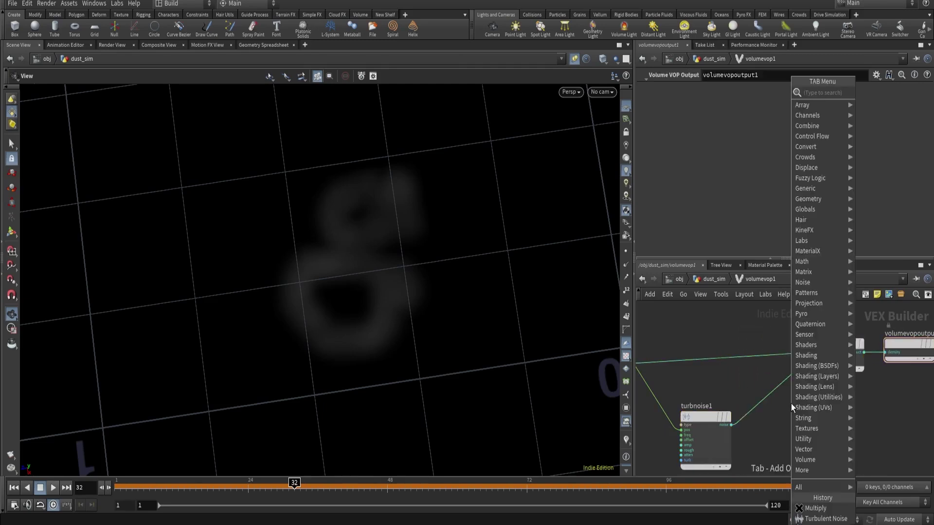
type("fit")
key("Return")
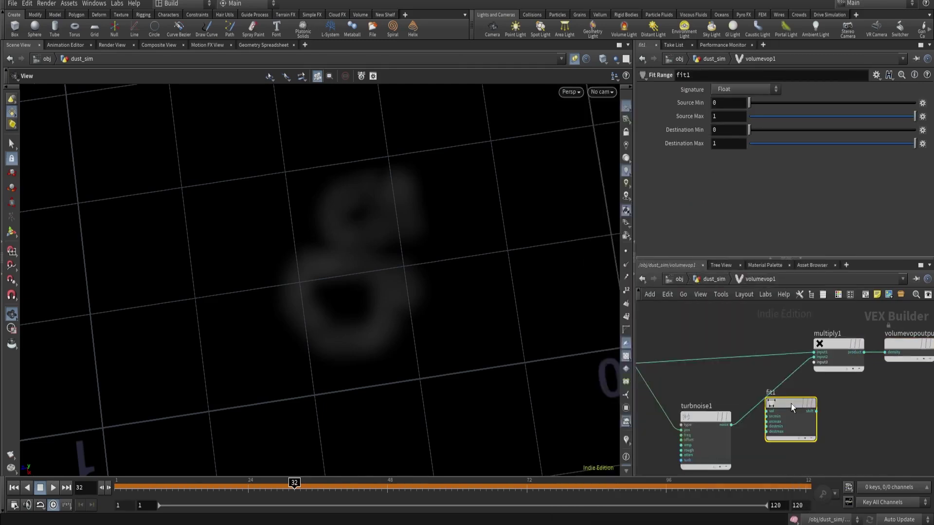
left_click(771, 391)
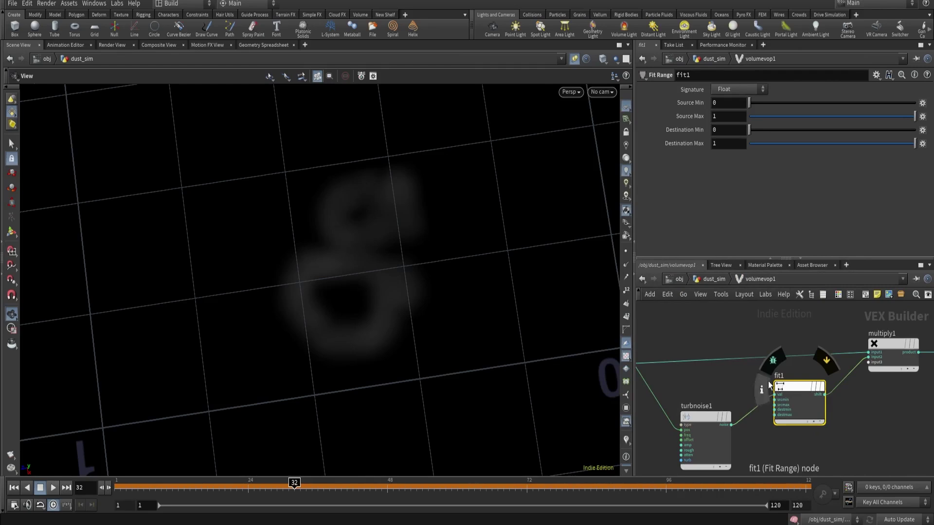
Step: Set fit1's Source Max to 0.3
left_click_drag(829, 117, 766, 117)
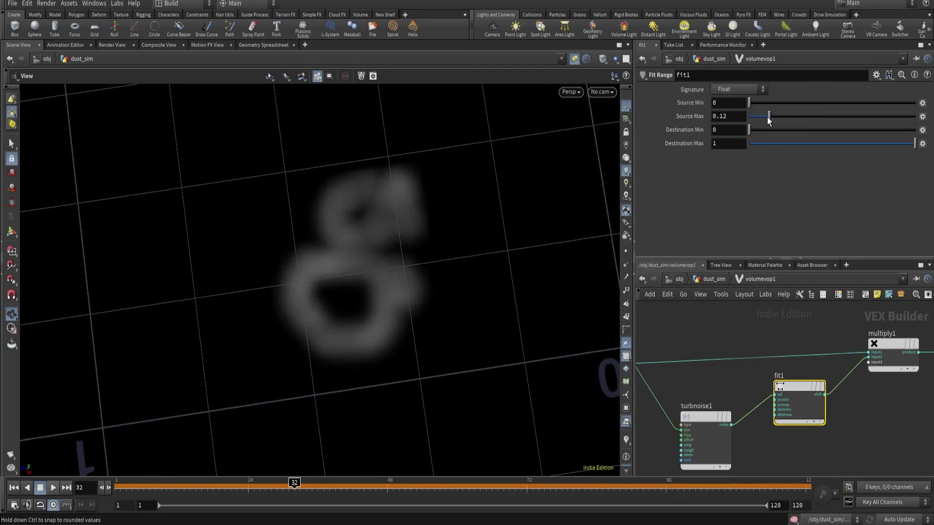
left_click(730, 117)
type(".3")
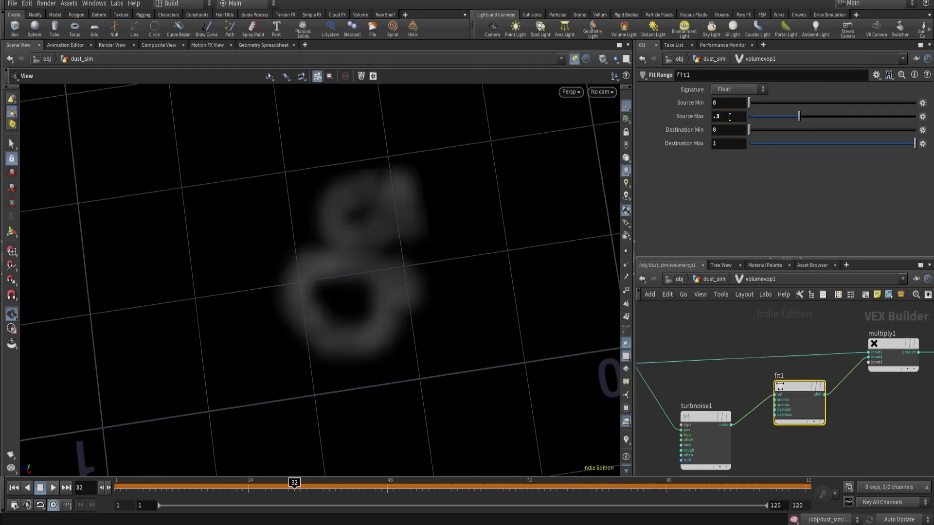
Step: Set turbnoise1's noise type to Simplex Noise and its frequency to 14 on all three axes
left_click(700, 418)
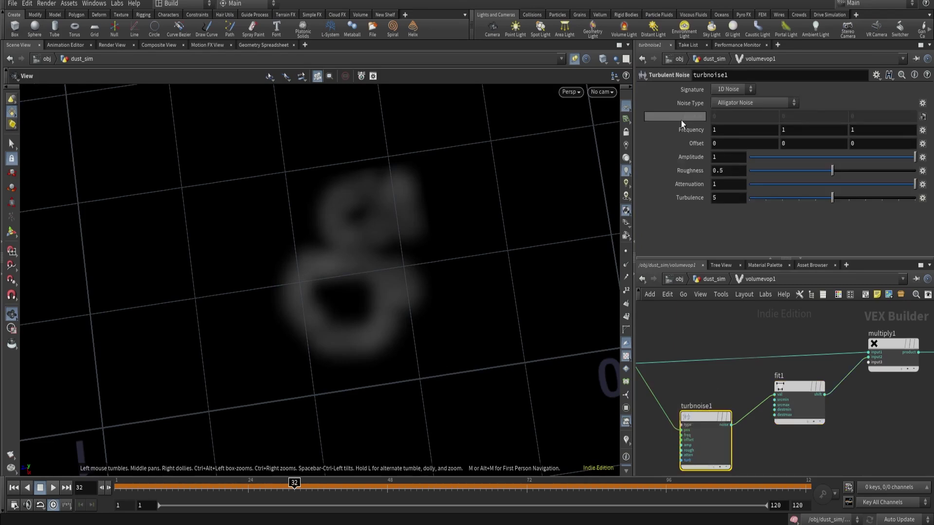
mouse_move(696, 129)
middle_mouse_down()
mouse_move(694, 116)
mouse_move(732, 117)
mouse_move(689, 141)
middle_mouse_up()
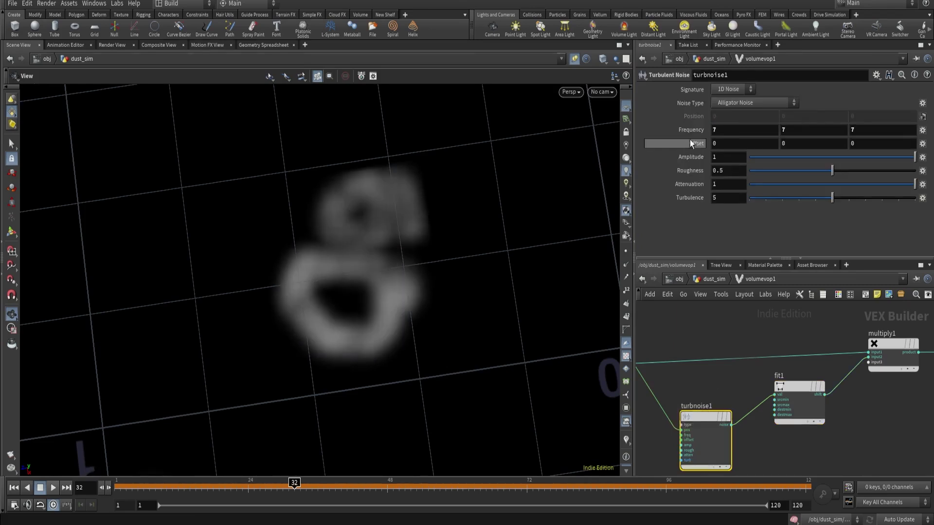
left_click(731, 105)
left_click(734, 154)
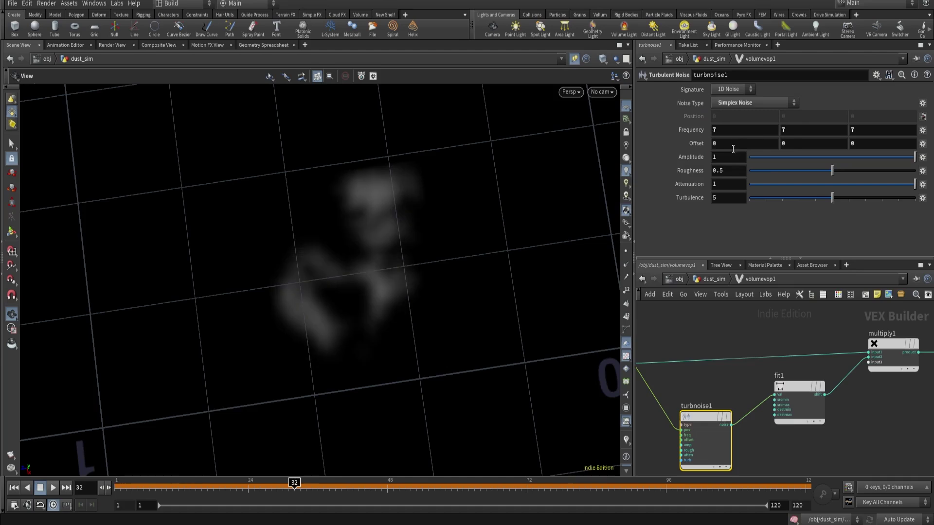
middle_click_drag(696, 136, 725, 116)
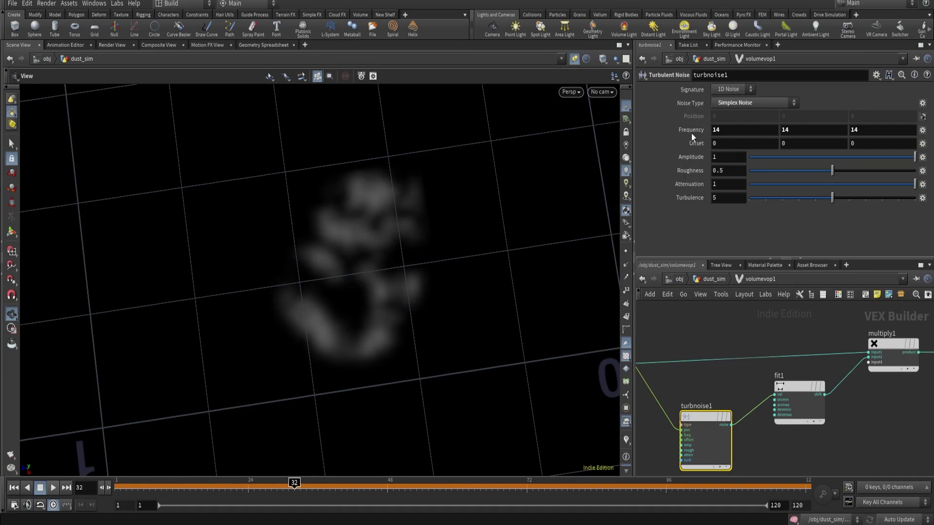
Step: Set fit1's Destination Min to 0.1 and check the footprint density up close
left_click(788, 387)
left_click_drag(389, 263, 462, 268)
right_click_drag(461, 268, 460, 204)
left_click_drag(460, 204, 453, 325)
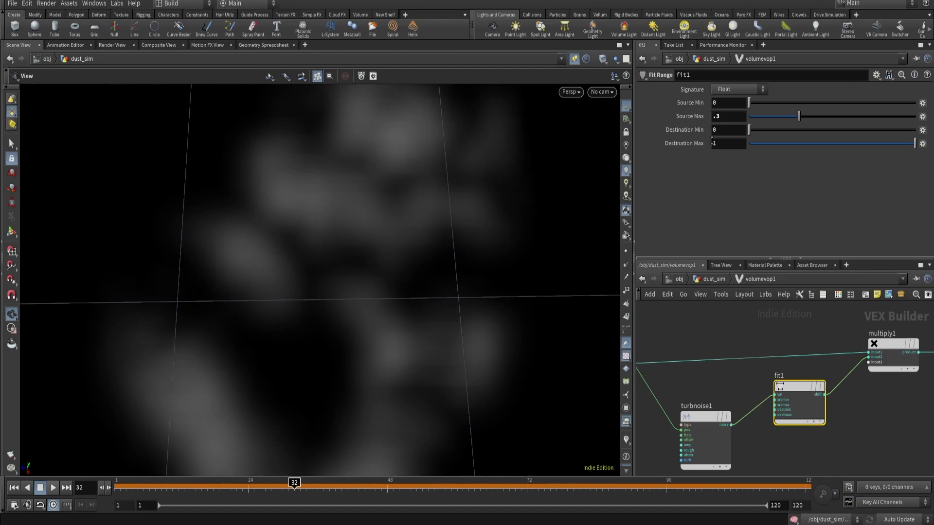
key("Return")
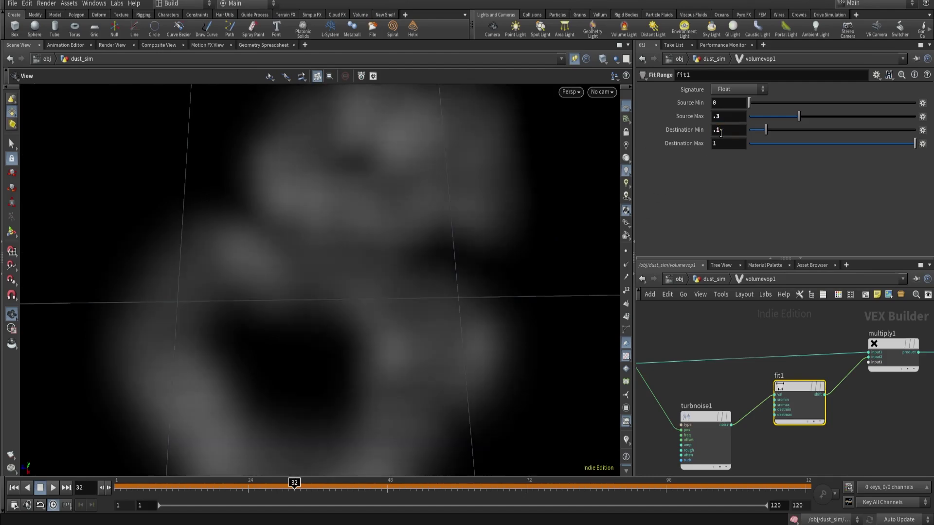
left_click_drag(319, 290, 370, 234)
Step: Return to the dust_sim geometry network and rename volumevop1 as density_noise
left_click(713, 279)
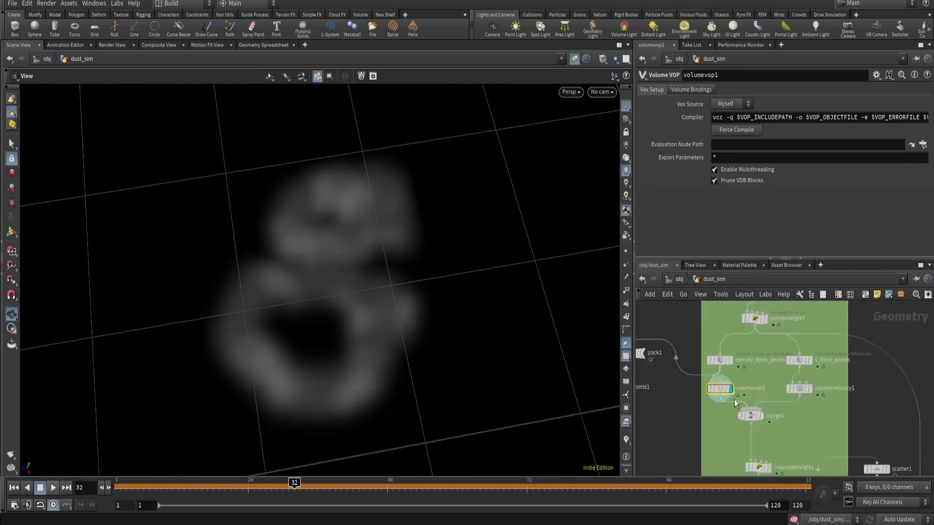
double_click(750, 372)
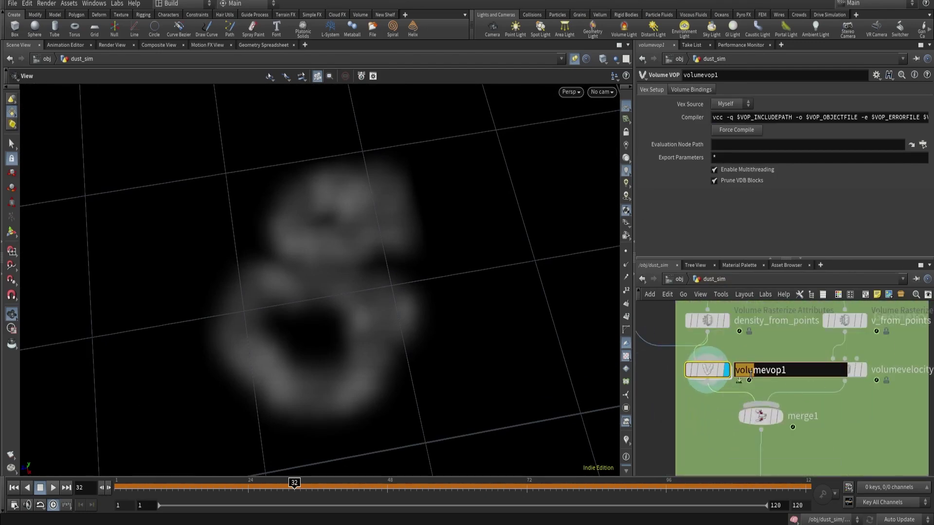
type("de")
type("nsity_noise")
key("Return")
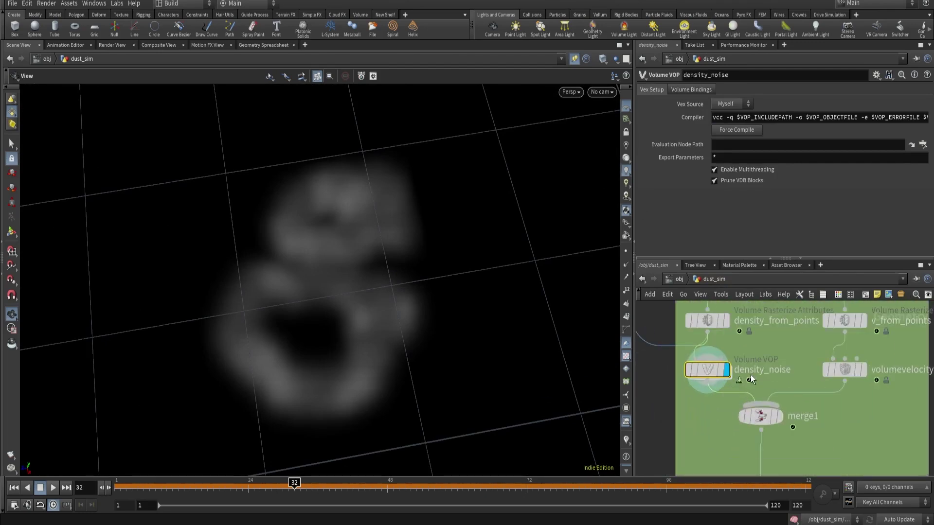
Step: Display pyrobakevolume1, look through cam1, minimize the old flipbook window and return to frame 1
scroll(756, 438, "down", 6)
middle_click_drag(752, 452, 744, 347)
scroll(758, 426, "up", 5)
scroll(782, 439, "up", 3)
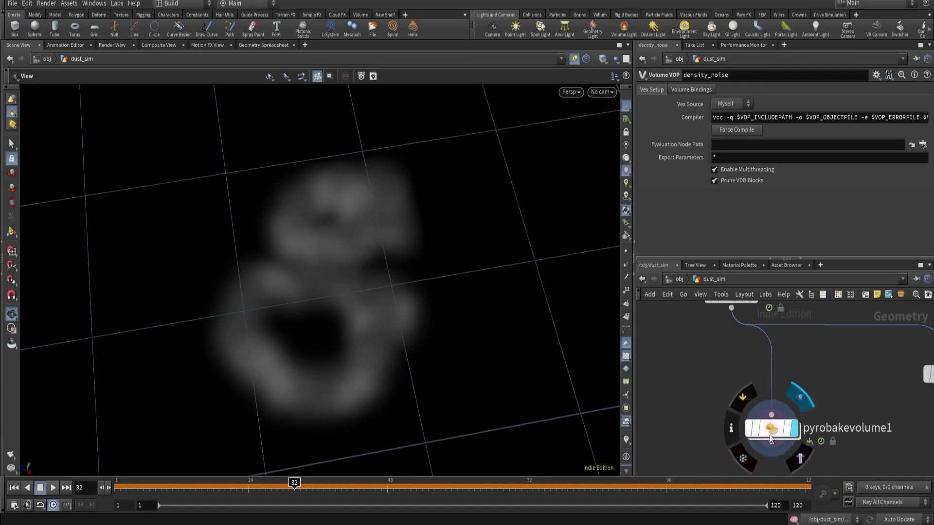
left_click(794, 428)
left_click(602, 92)
left_click(605, 142)
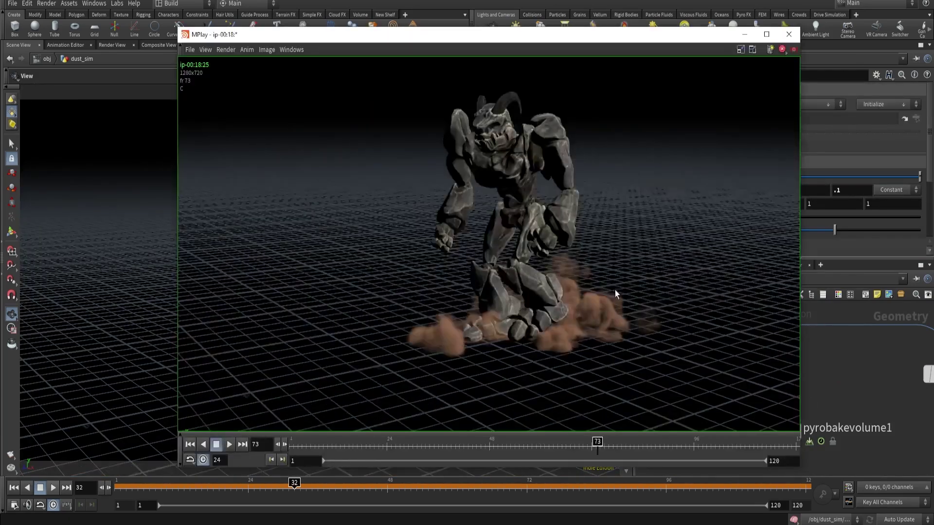
left_click(746, 34)
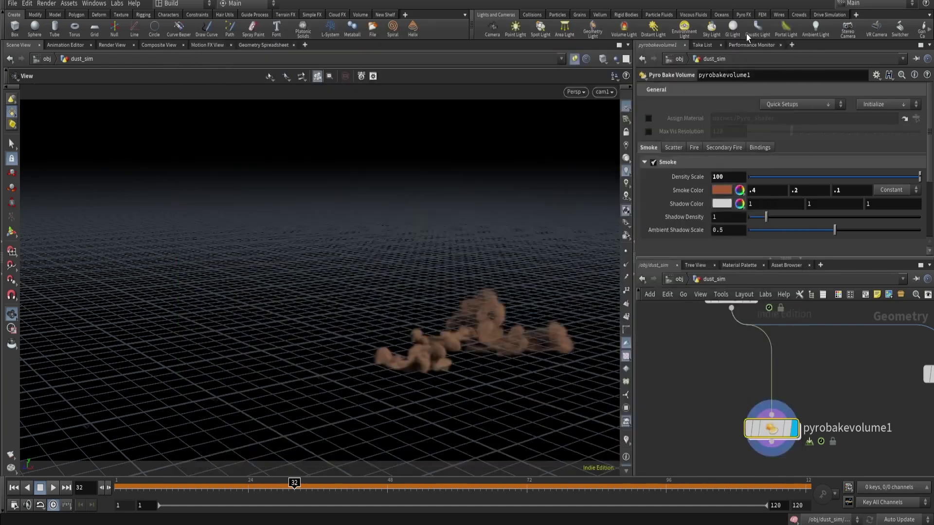
left_click(15, 488)
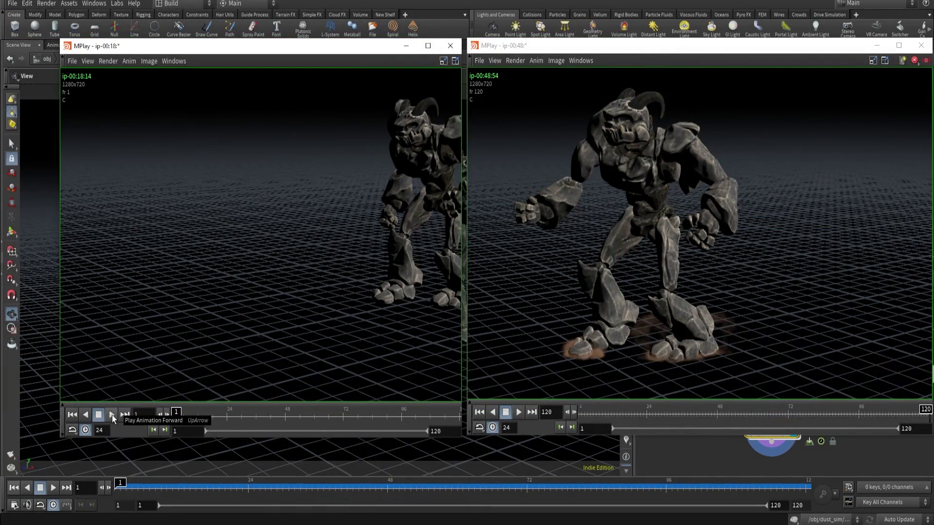
Step: Play the old and new flipbooks side by side and compare the dust, scrubbing the new one to frame 83
left_click(112, 415)
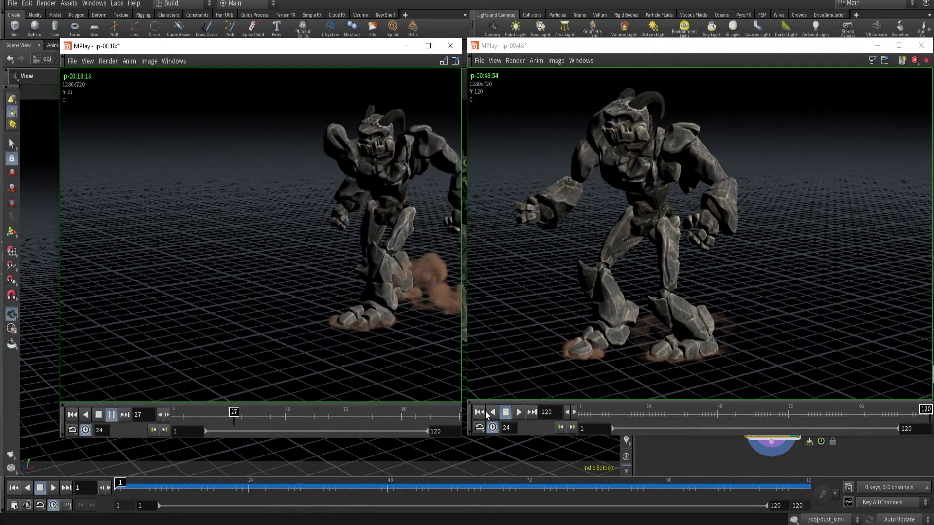
left_click(518, 413)
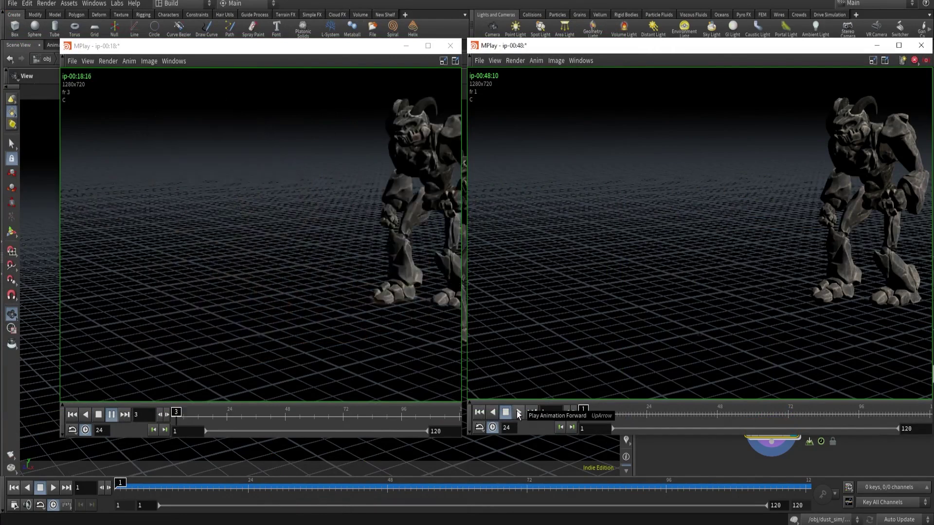
left_click(518, 412)
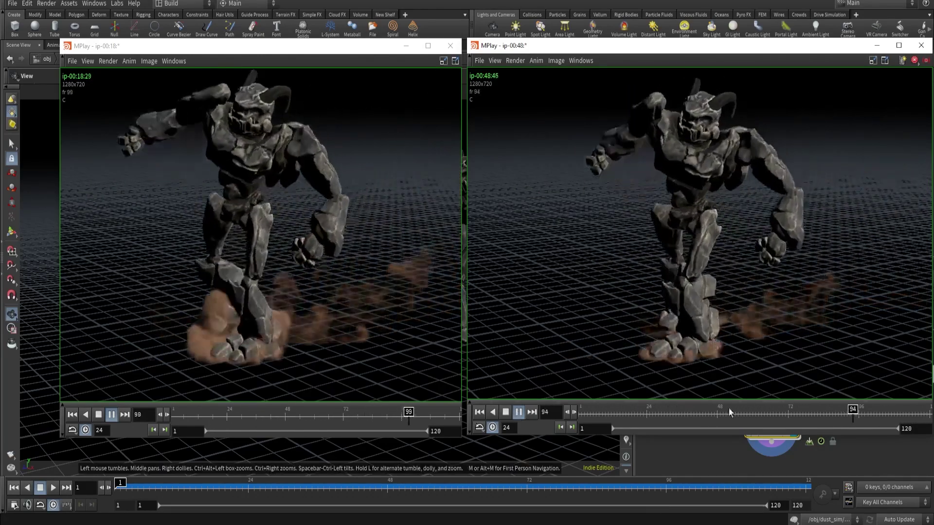
left_click_drag(799, 416, 819, 415)
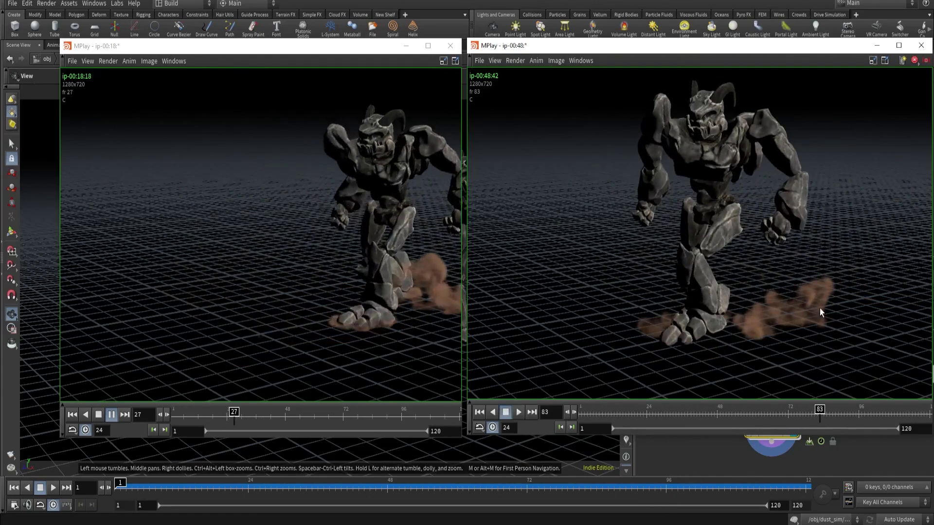
scroll(820, 300, "up", 5)
scroll(820, 297, "up", 2)
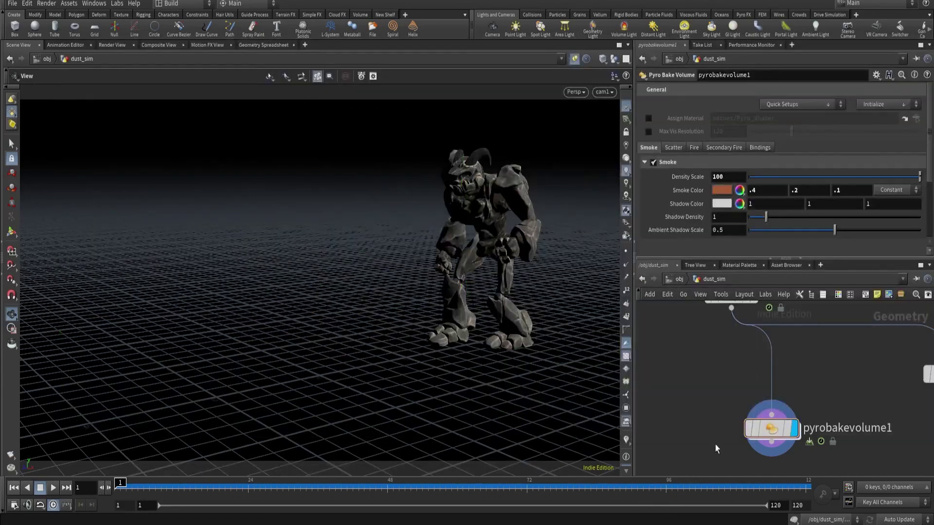
Step: Go to frame 81 and open the dust_sim DOP Network below pyroSource
scroll(726, 381, "down", 2)
left_click_drag(560, 484, 579, 483)
middle_click_drag(718, 377, 715, 520)
scroll(728, 407, "up", 5)
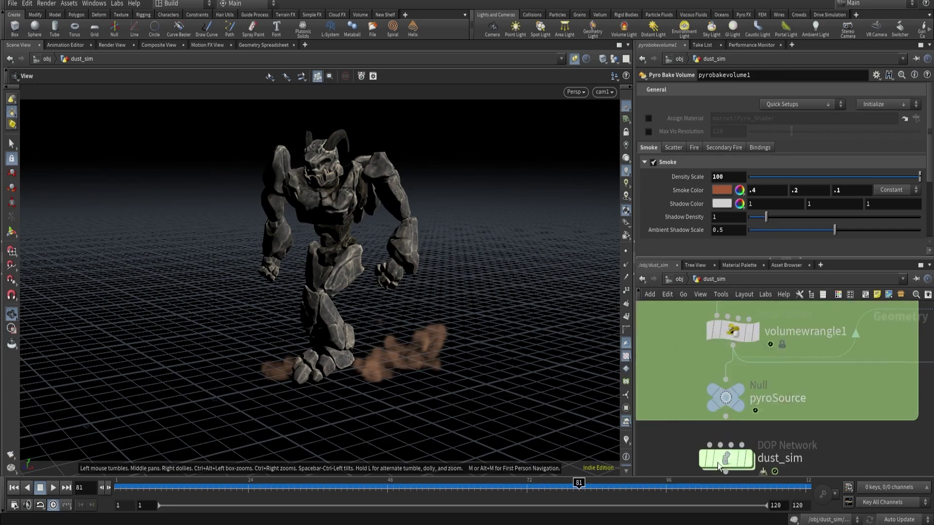
double_click(728, 454)
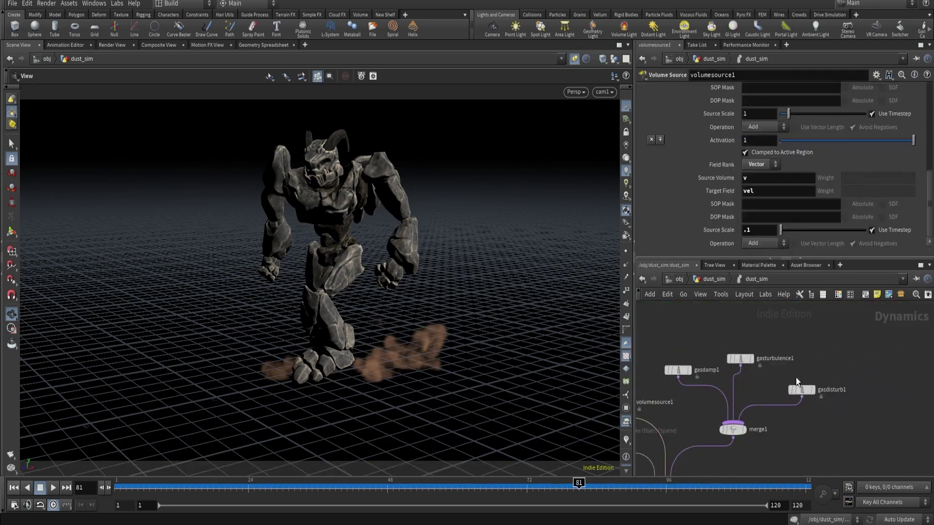
Step: Add a second Gas Disturb node beside gasdisturb1 and wire its output into merge1
left_click_drag(837, 401, 836, 401)
middle_click_drag(837, 401, 795, 402)
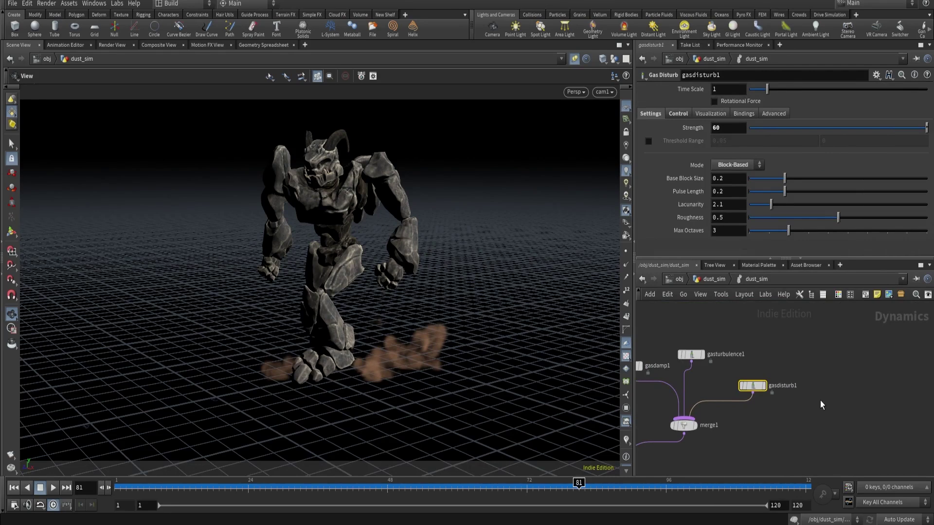
key("Tab")
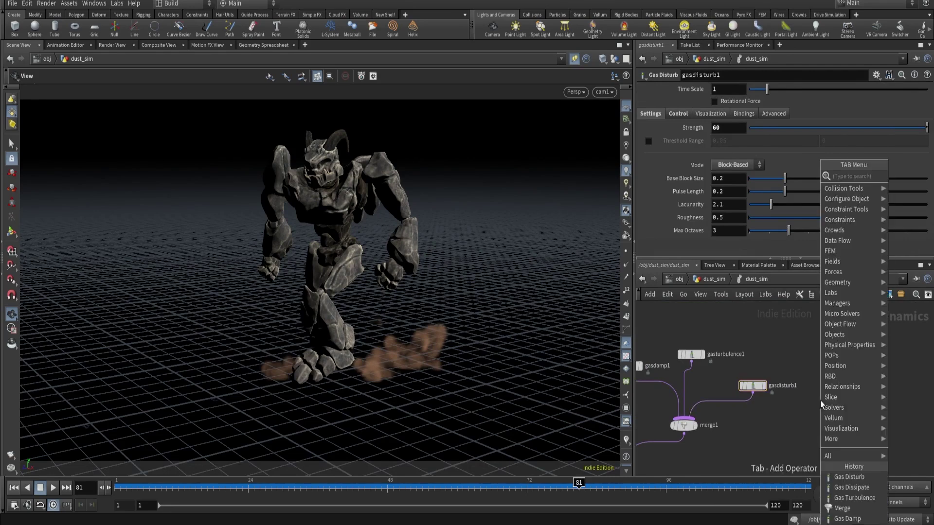
type("gas dis")
key("Return")
left_click(820, 401)
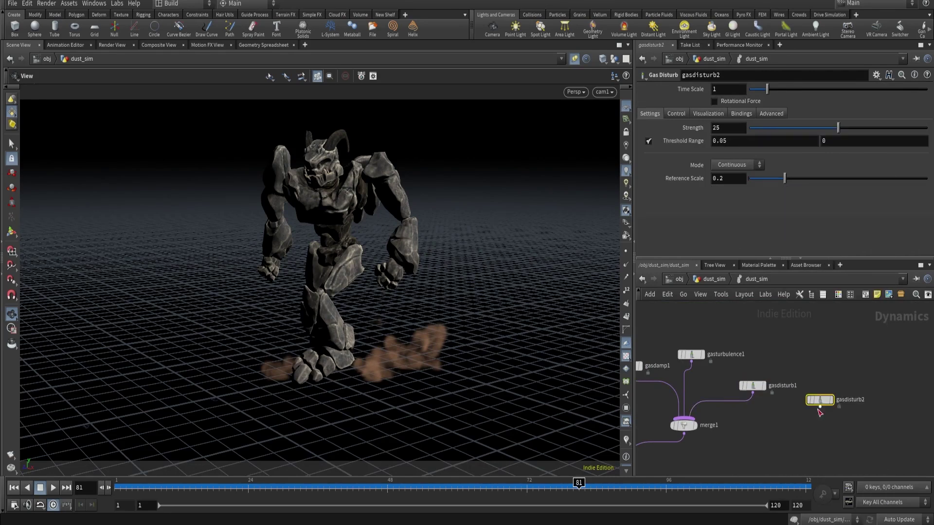
left_click(677, 419)
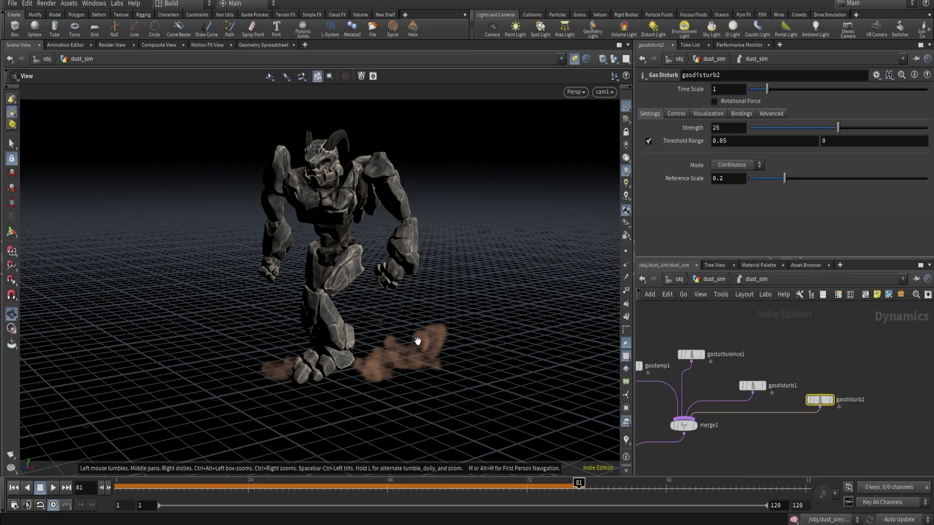
Step: Enable Rotational Force on the second Gas Disturb, set its mode to Block-Based and its base block size to .1
scroll(486, 312, "up", 10)
left_click_drag(402, 326, 439, 337)
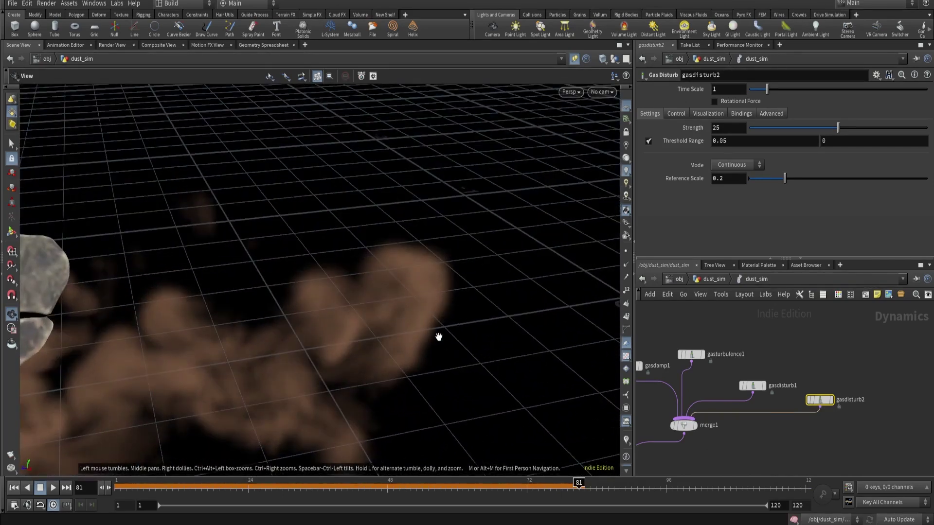
left_click(715, 101)
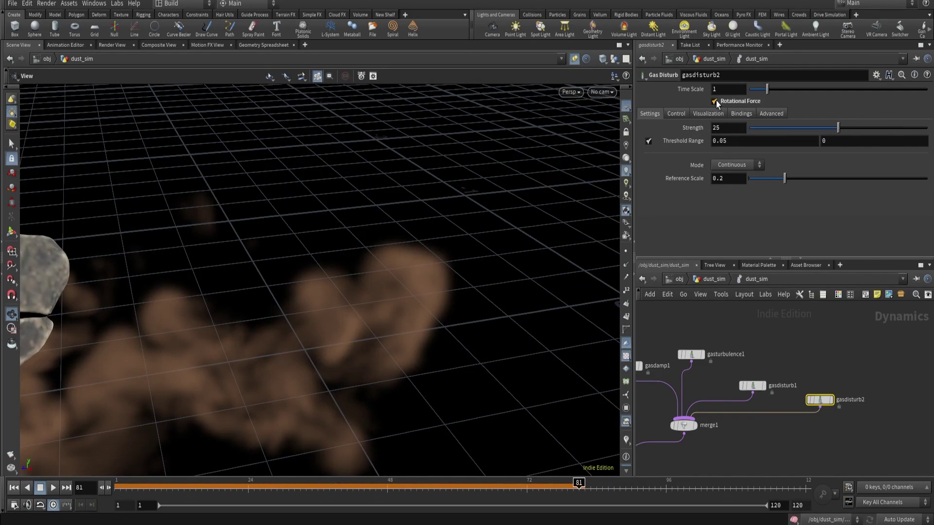
left_click(732, 166)
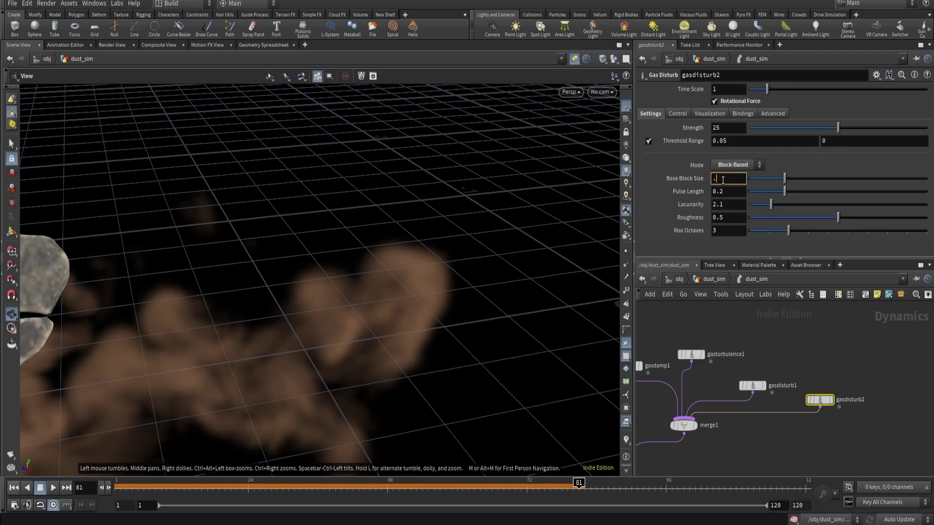
left_click(723, 180)
type(".1")
left_click(674, 114)
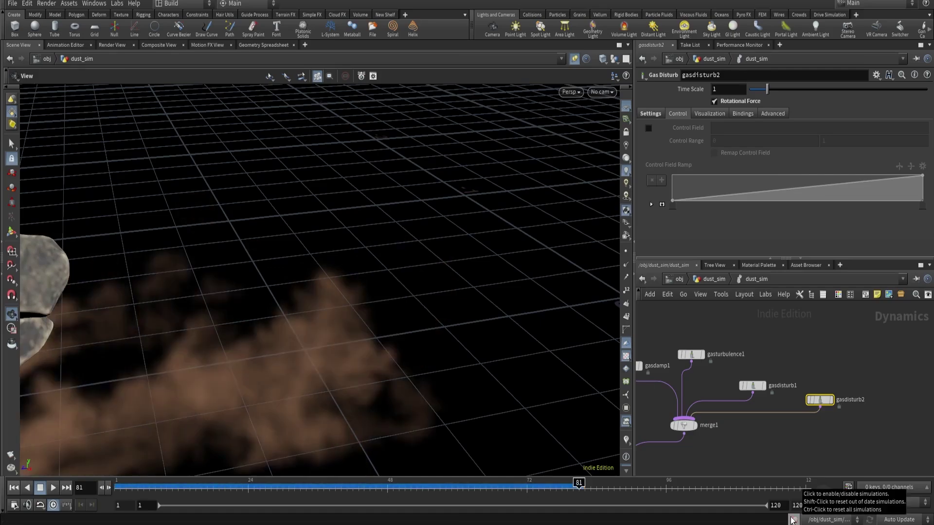
Step: Examine the resimulated dust around the creature's feet from several angles and scrub to frame 55
right_click_drag(371, 369, 256, 360, "alt")
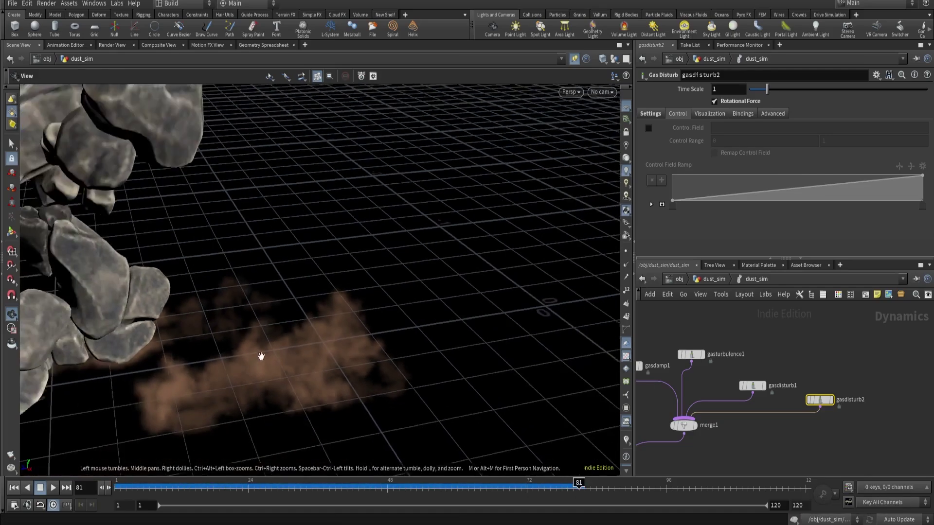
left_click_drag(256, 361, 342, 344, "alt")
middle_click_drag(341, 344, 394, 299, "alt")
left_click_drag(394, 298, 315, 329)
right_click_drag(314, 329, 296, 359)
left_click_drag(296, 358, 384, 359)
right_click_drag(384, 359, 494, 317)
middle_click_drag(495, 317, 420, 359)
left_click_drag(506, 485, 428, 483)
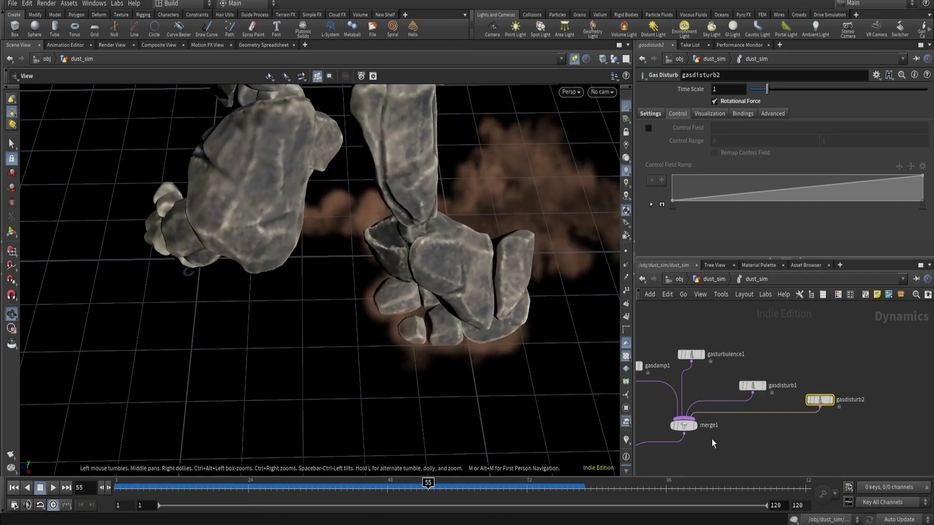
left_click_drag(537, 317, 495, 303)
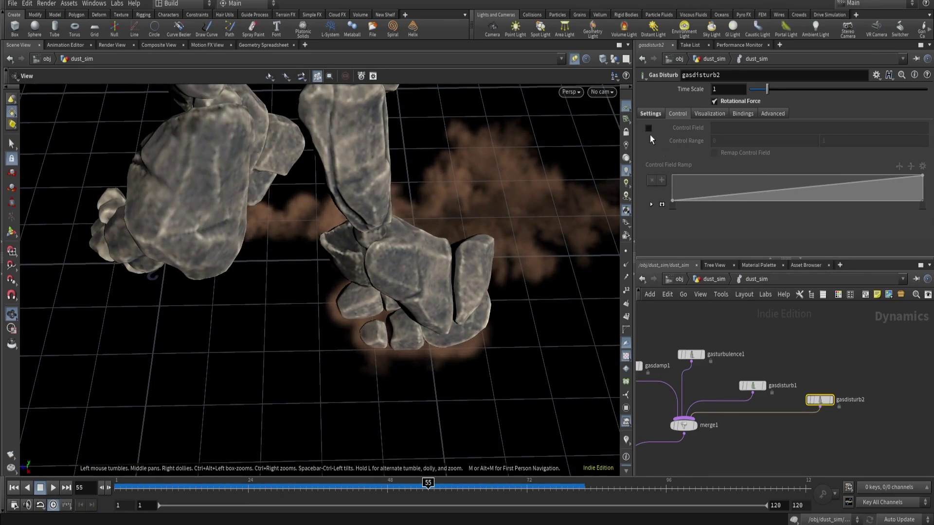
Step: Set the strength of gasdisturb2 to 20
left_click(655, 115)
type("20")
key("Return")
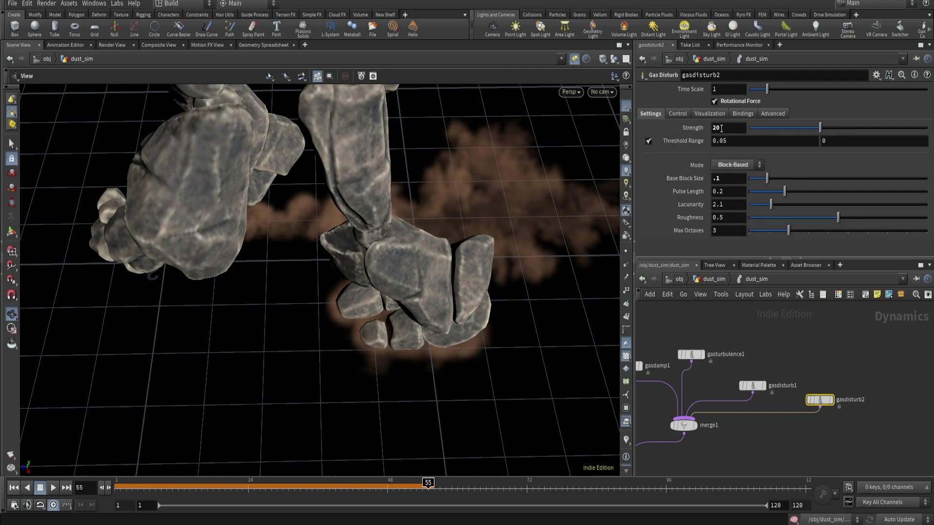
left_click_drag(402, 209, 478, 219)
Step: Set the Dissipation of pyrosolver_sparse1 to 0.025 in its shape settings
middle_click_drag(707, 434, 839, 365)
scroll(788, 402, "up", 4)
left_click(728, 433)
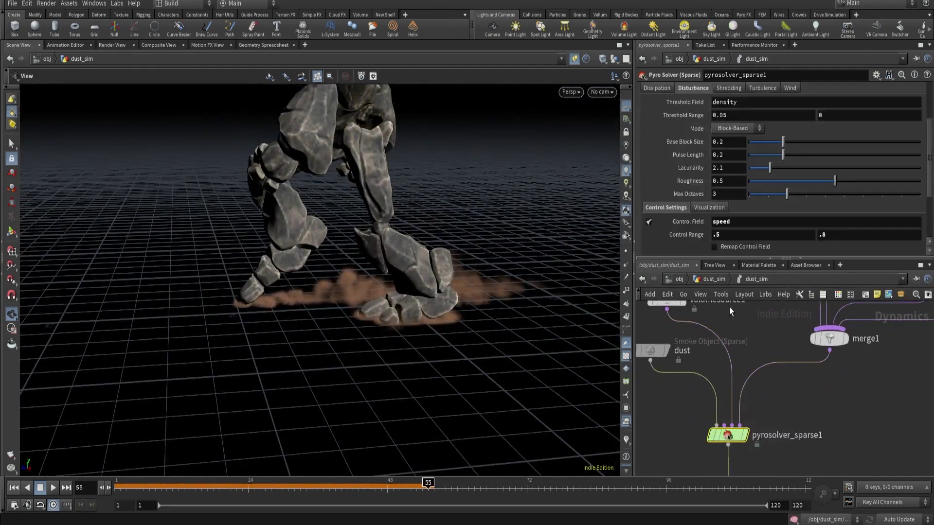
scroll(725, 126, "up", 2)
scroll(727, 128, "up", 2)
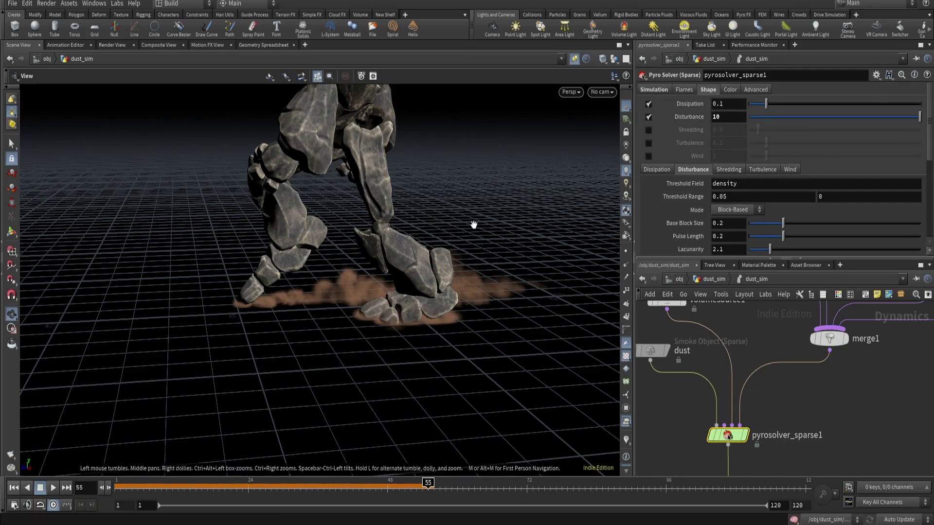
left_click_drag(473, 224, 471, 291)
double_click(736, 107)
type("025")
key("Return")
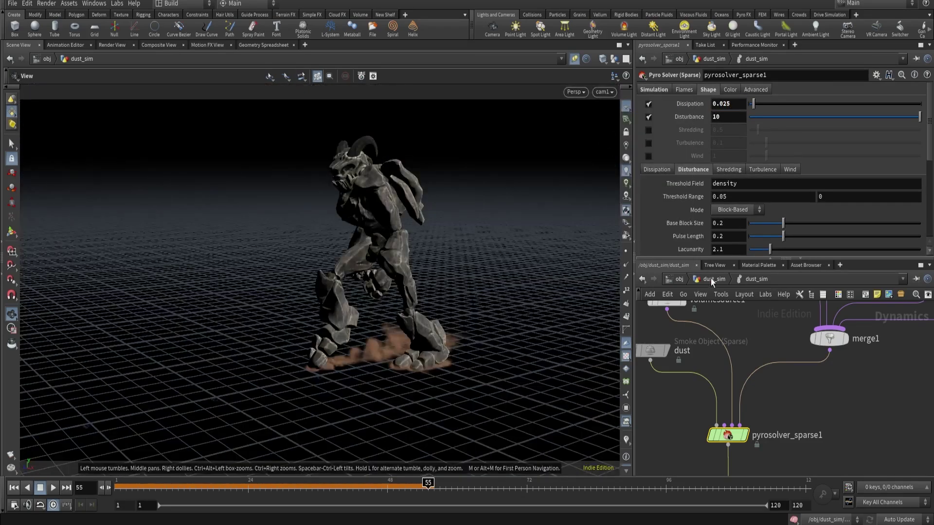
Step: Examine the dust trail behind the foot up close at frame 55
scroll(856, 395, "down", 4)
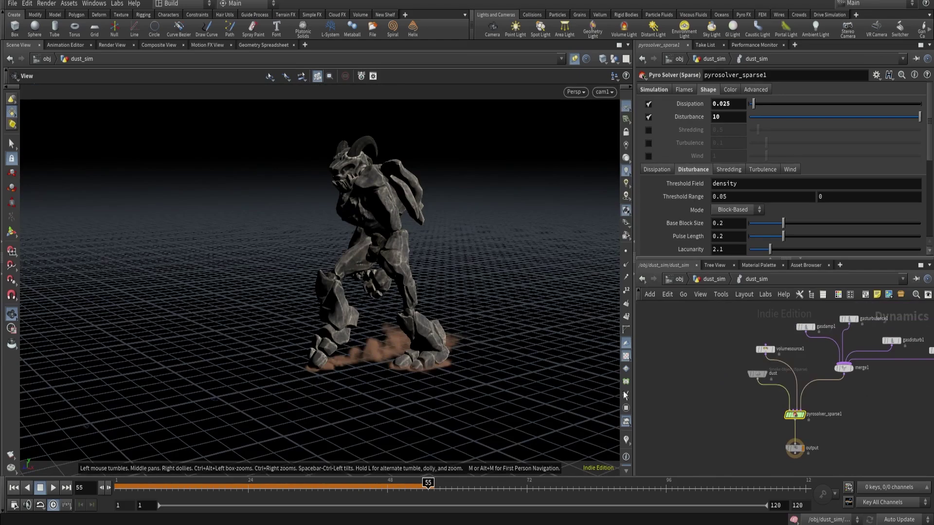
scroll(416, 358, "up", 5)
left_click_drag(527, 287, 356, 349)
scroll(525, 252, "up", 4)
middle_click_drag(525, 252, 475, 279)
left_click_drag(460, 302, 384, 256)
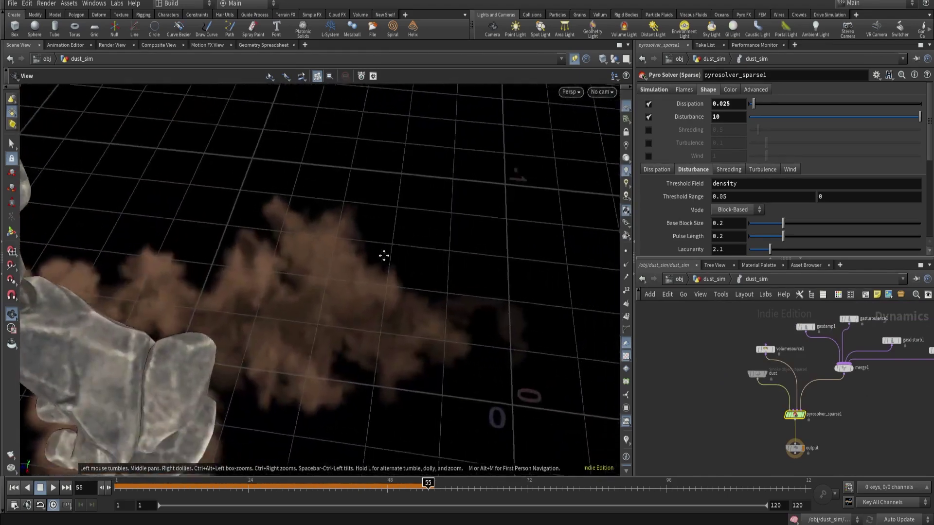
scroll(419, 260, "up", 2)
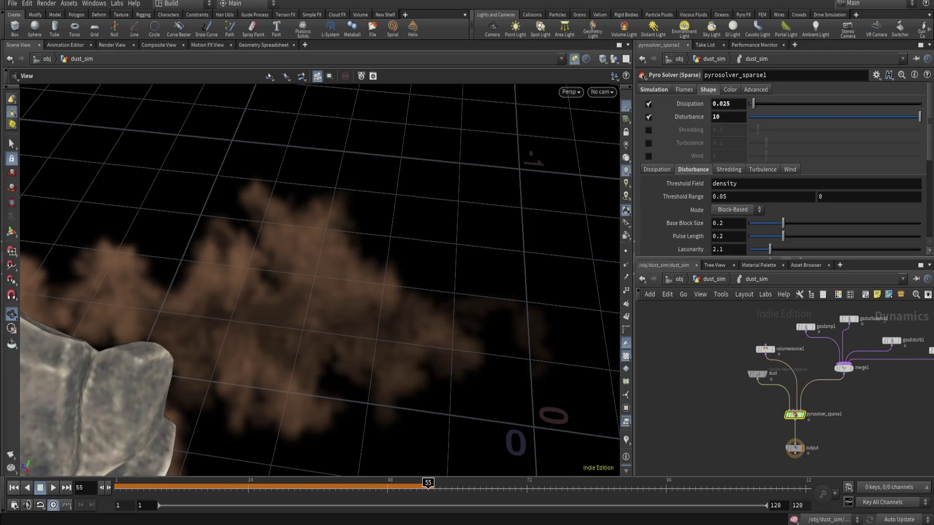
Step: Add a Gas Blur node to the DOP network and wire it into merge1
middle_click_drag(900, 395, 794, 411)
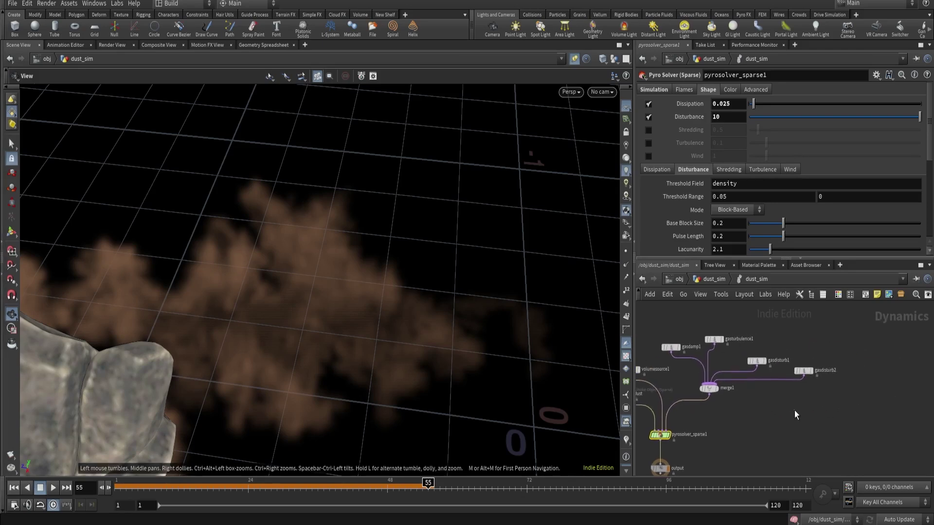
key("Tab")
type("blu")
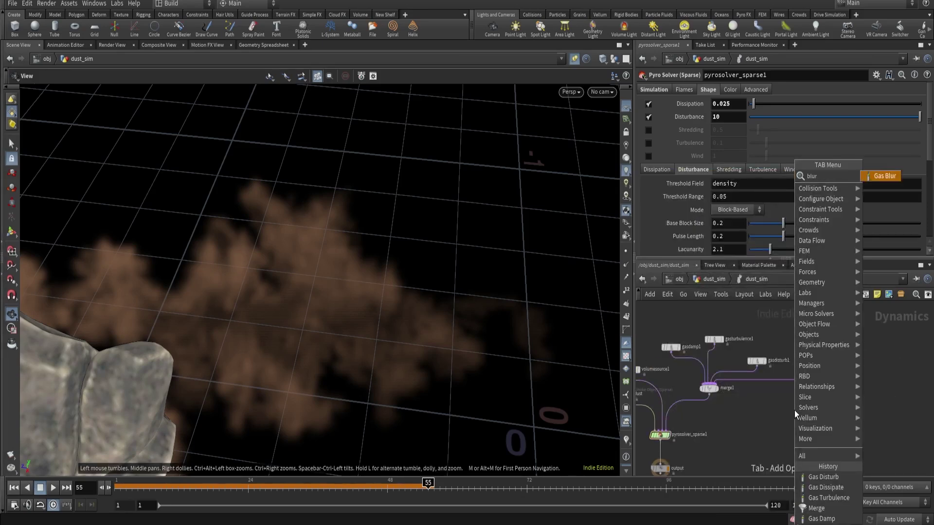
left_click(882, 177)
left_click(832, 395)
left_click(832, 402)
middle_click_drag(749, 402, 866, 407)
left_click(758, 385)
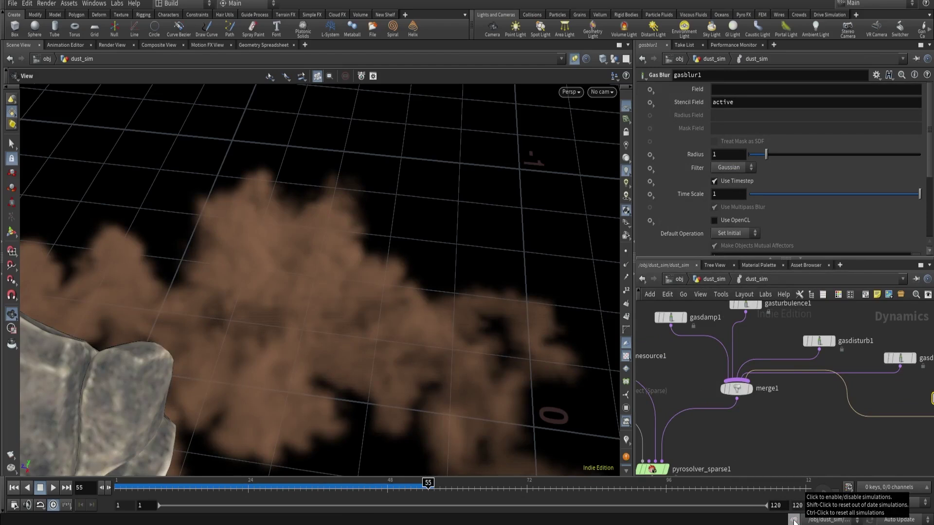
Step: Set the Gas Blur field to density and its radius to .001
left_click(723, 90)
type("density")
key("Return")
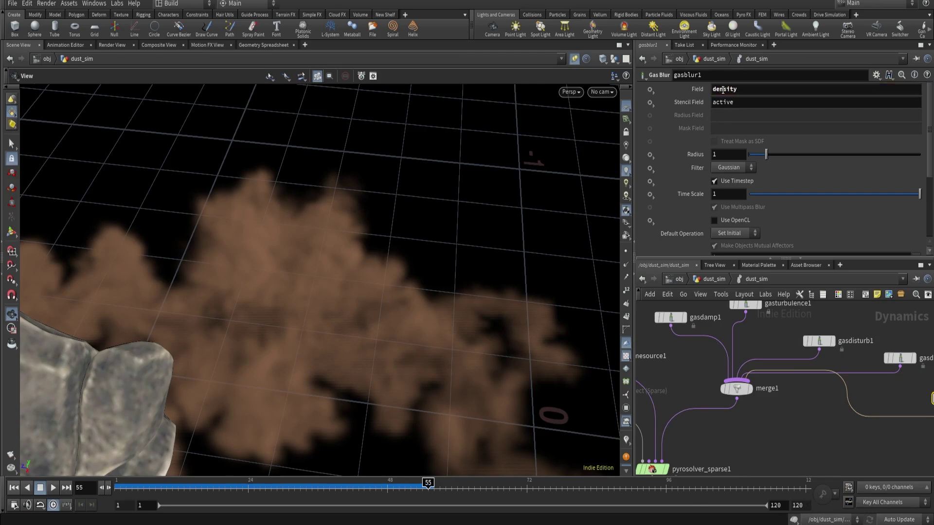
left_click(724, 154)
type(".0")
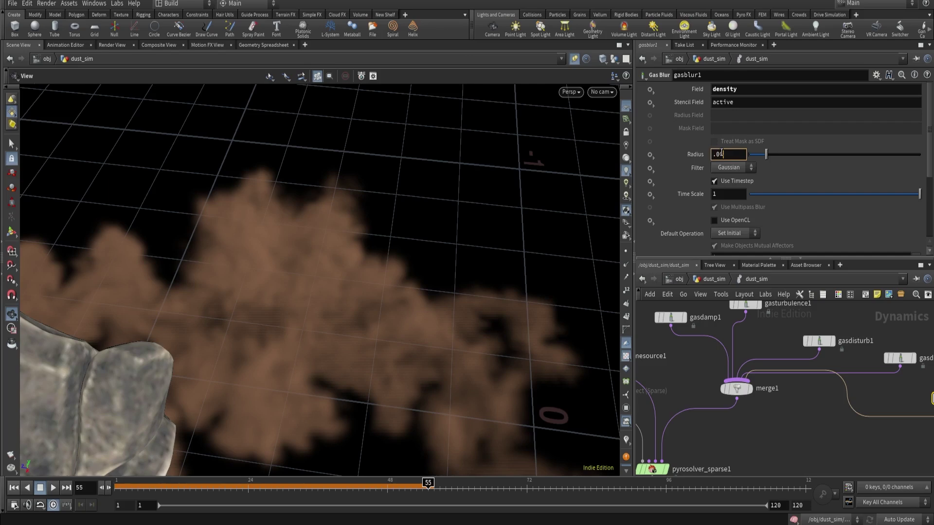
type("01")
key("Return")
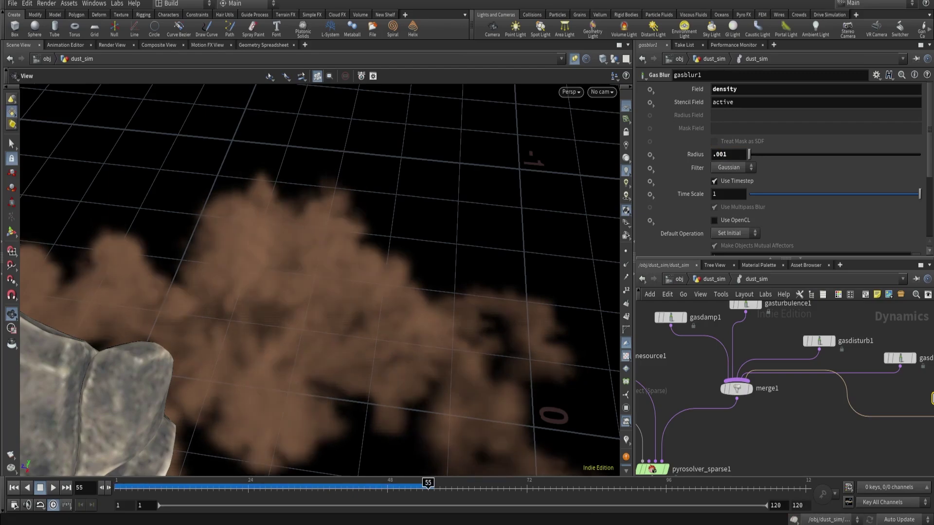
Step: Check the blurred dust at frame 45 and set the Gas Blur radius to .008
left_click_drag(448, 225, 367, 452)
mouse_move(365, 484)
left_mouse_down()
mouse_move(242, 484)
mouse_move(370, 484)
left_mouse_up()
left_click_drag(728, 155, 723, 158)
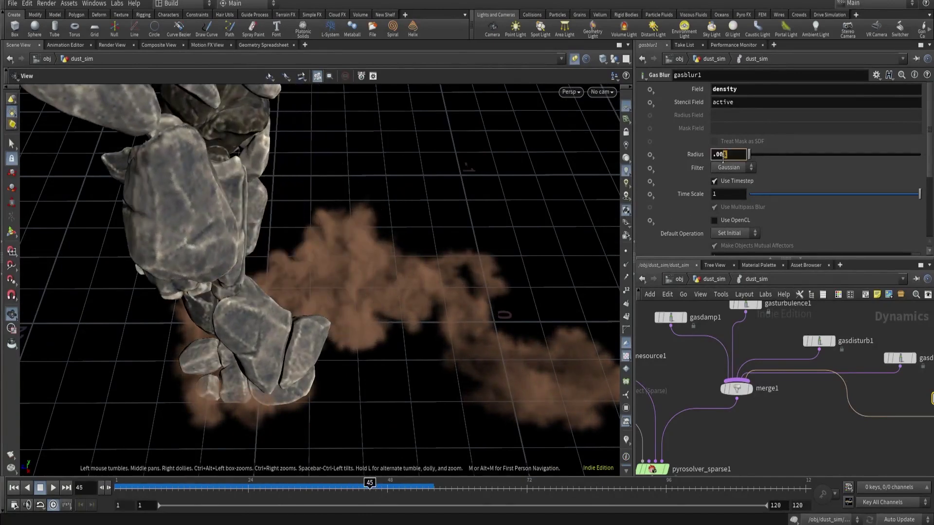
type("5")
key("Return")
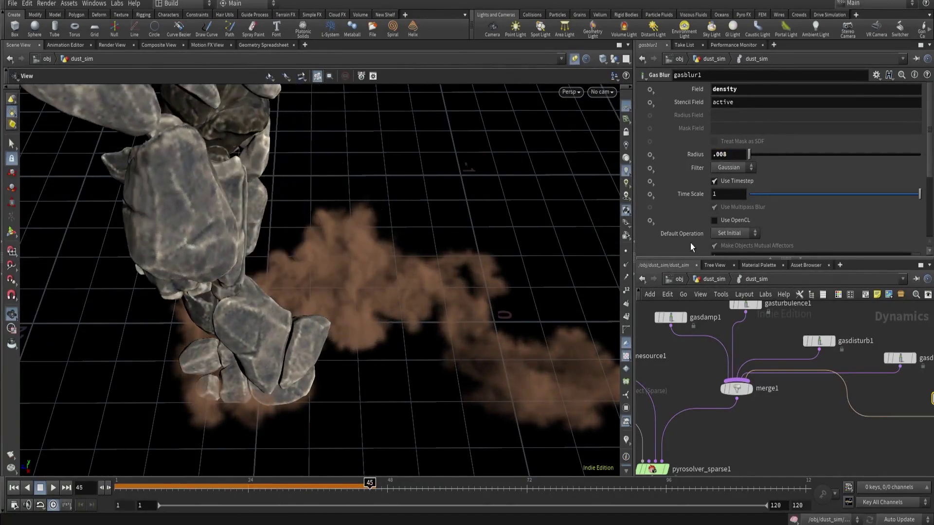
Step: Go up to the dust_sim geometry network, select pyrobakevolume1, look through cam1 and return to frame 1
left_click(712, 280)
scroll(757, 434, "down", 5)
middle_click_drag(705, 436, 662, 319)
scroll(662, 319, "up", 3)
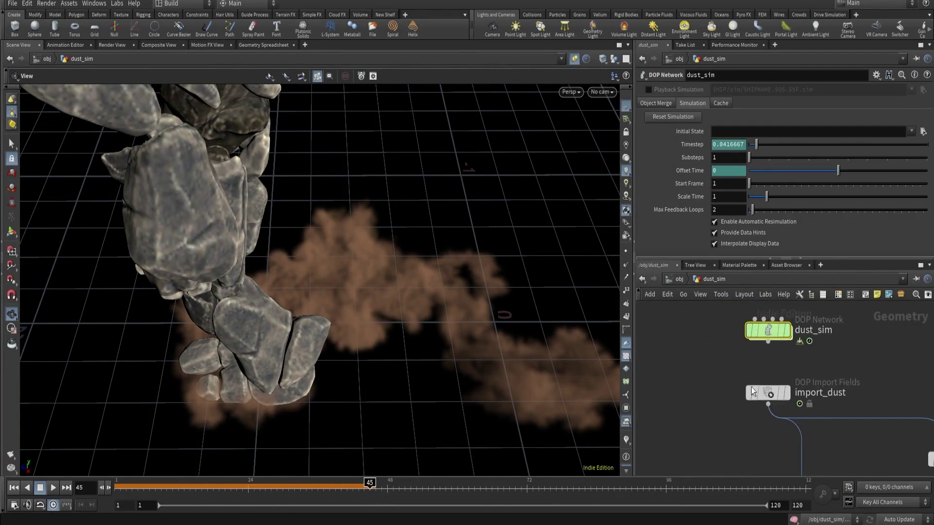
middle_click_drag(700, 452, 699, 347)
left_click_drag(699, 352, 798, 401)
left_click(601, 93)
left_click(617, 137)
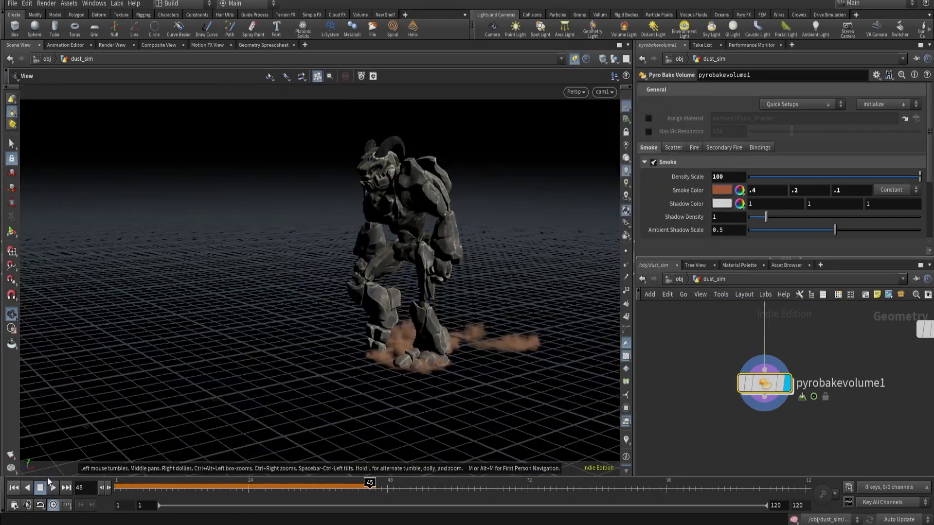
left_click(16, 486)
Step: Open the dust_sim DOP network and check the voxel size of the dust Smoke Object
scroll(700, 347, "down", 5)
middle_click_drag(701, 348, 715, 435)
scroll(737, 426, "up", 3)
double_click(744, 425)
middle_click_drag(673, 389, 808, 428)
scroll(797, 428, "up", 2)
left_click_drag(719, 432, 760, 448)
left_click_drag(734, 128, 725, 136)
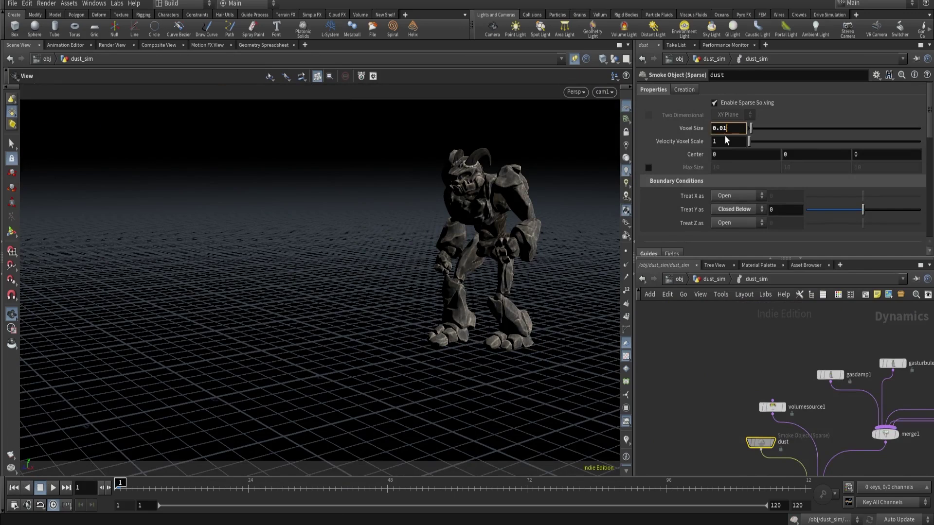
Step: Return to the dust_sim geometry network and display the voxel_vis null
left_click(713, 281)
scroll(694, 332, "down", 3)
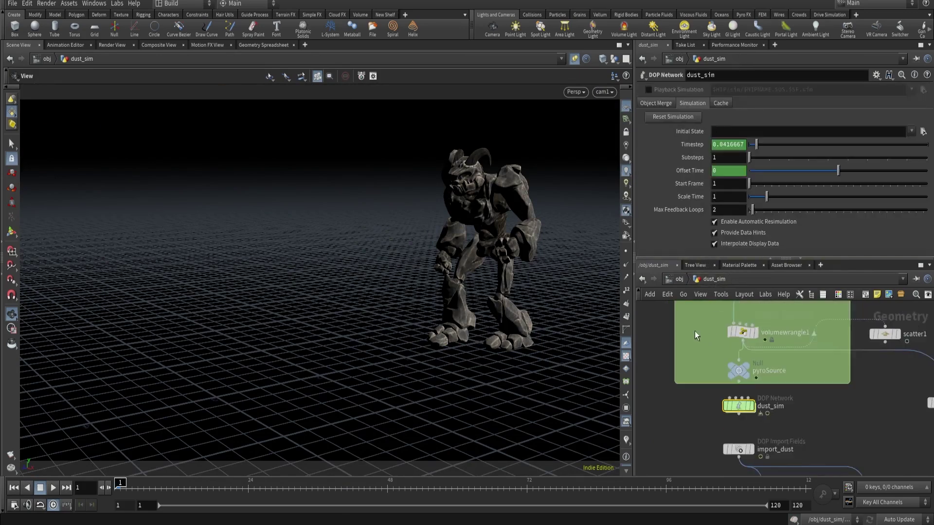
middle_click_drag(695, 331, 705, 423)
scroll(673, 352, "down", 1)
middle_click_drag(674, 352, 737, 360)
scroll(710, 400, "up", 3)
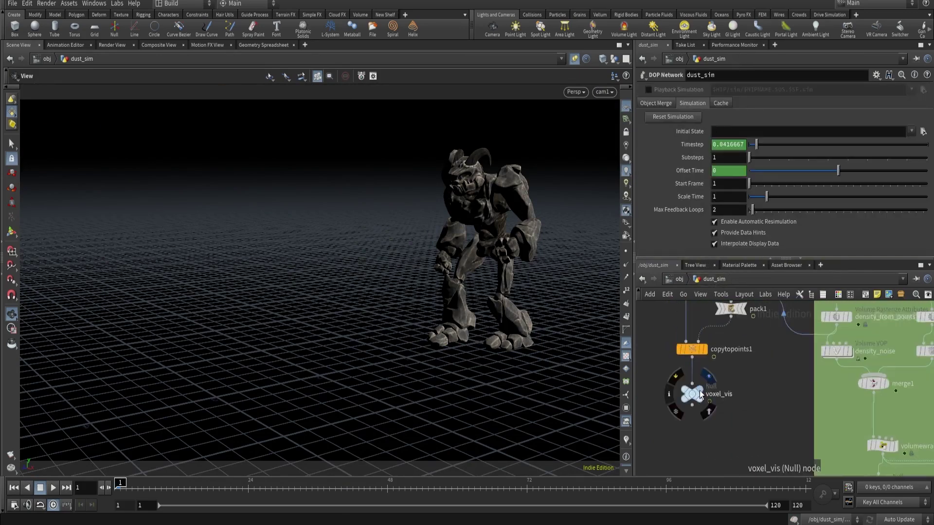
left_click(708, 381)
Step: Set the uniform scale of box2 to .01
middle_click_drag(646, 355, 696, 443)
left_click(711, 333)
left_click(721, 166)
type(".01")
key("Return")
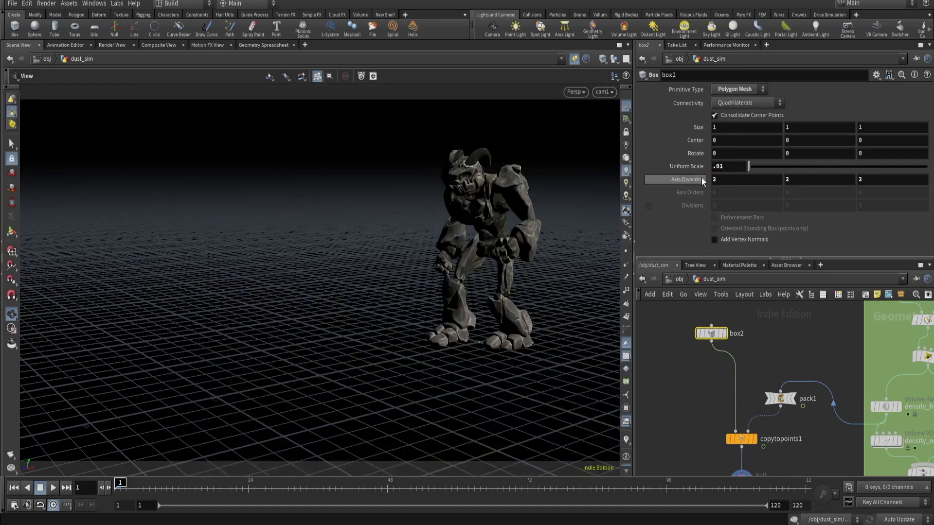
Step: Switch the viewport to wireframe and try smaller uniform scales on box2, finishing with .0025
key("w")
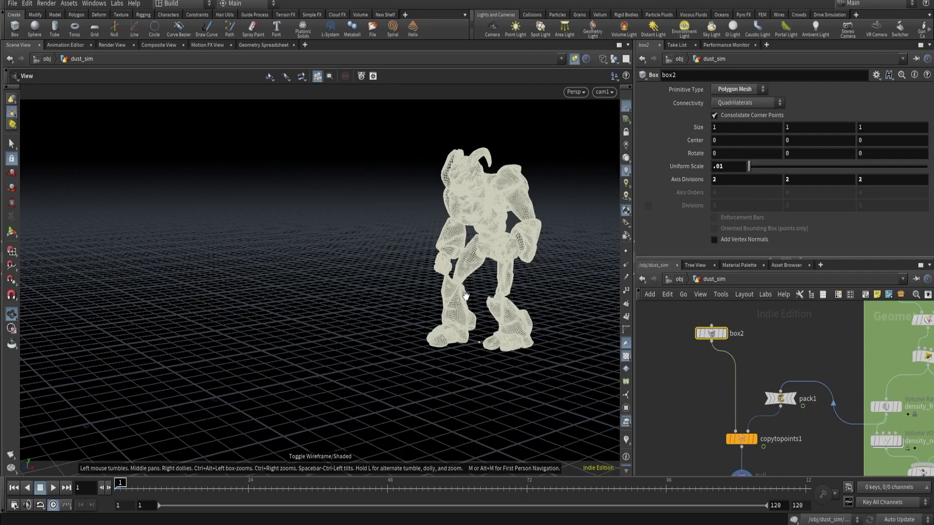
key("w")
key("w")
type("2")
key("Return")
left_click(732, 169)
key("BackSpace")
type("1")
key("Return")
left_click(732, 168)
key("BackSpace")
type("25")
key("Return")
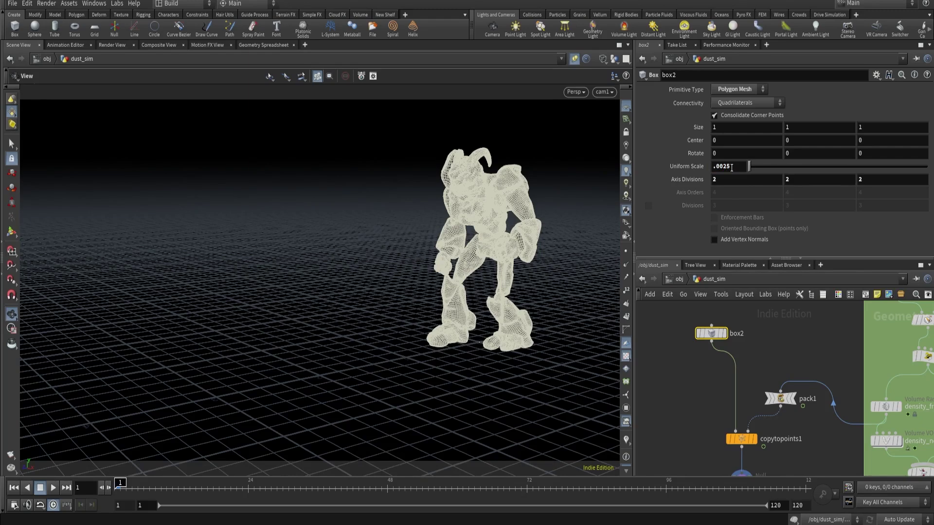
Step: Alternate the uniform scale of box2 between .005 and .0025 to compare voxel sizes
left_click_drag(731, 168, 723, 168)
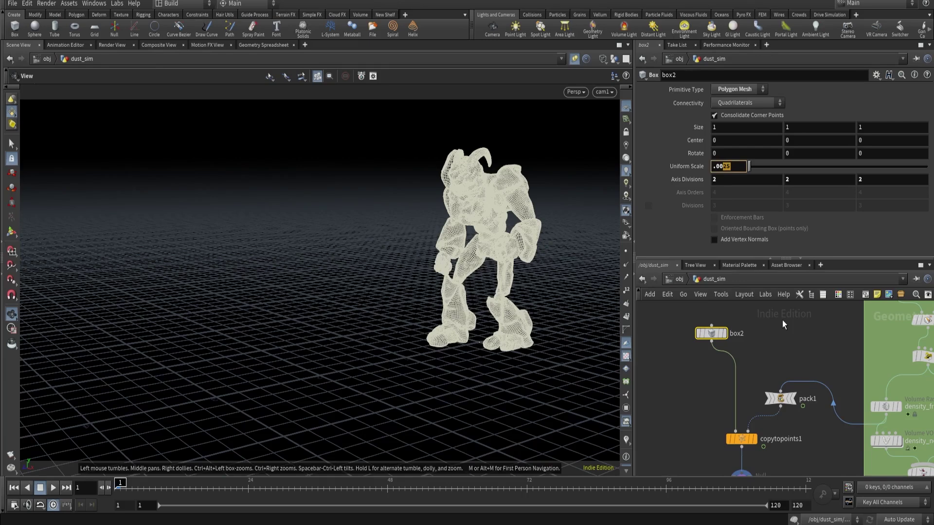
type("5")
key("Return")
left_click_drag(731, 166, 722, 171)
type("25")
key("Return")
left_click_drag(722, 170, 739, 169)
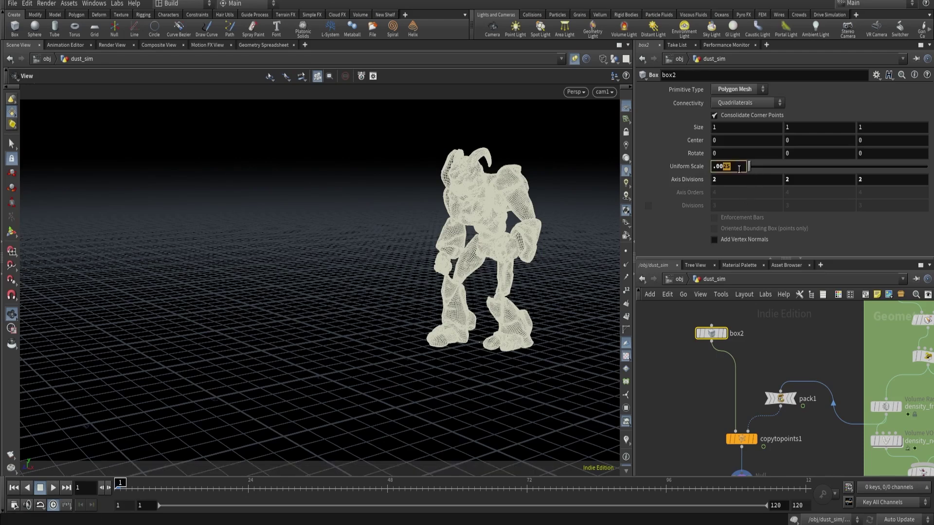
type("5")
key("Return")
double_click(739, 167)
type(".0025")
key("Return")
Step: Set the uniform scale of box2 to .01 and switch the viewport to Smooth Shaded
left_click_drag(723, 169, 747, 168)
key("BackSpace")
key("BackSpace")
type("1")
key("Return")
left_click(603, 59)
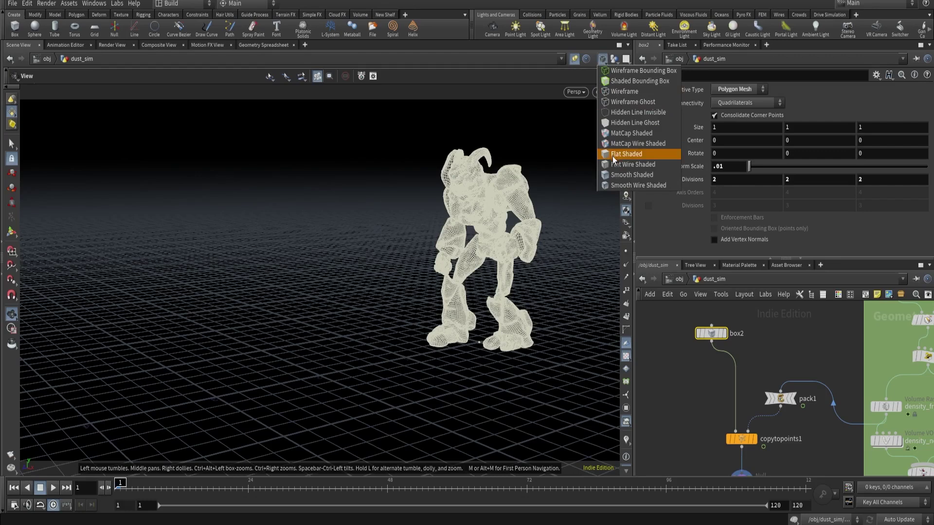
left_click(622, 180)
Step: Display the pyrobakevolume1 node below import_dust
scroll(695, 379, "down", 5)
scroll(718, 393, "up", 2)
middle_click_drag(706, 419, 708, 326)
scroll(714, 372, "up", 2)
scroll(682, 329, "up", 2)
scroll(761, 426, "down", 4)
scroll(788, 409, "up", 4)
left_click(795, 444)
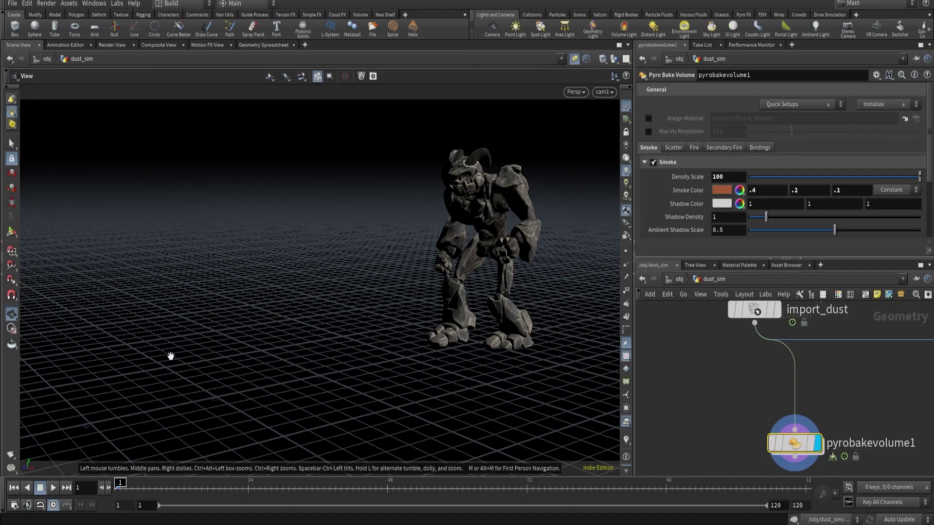
Step: Render a flipbook of the dust simulation through cam1 and play it from the first frame
left_click(12, 466)
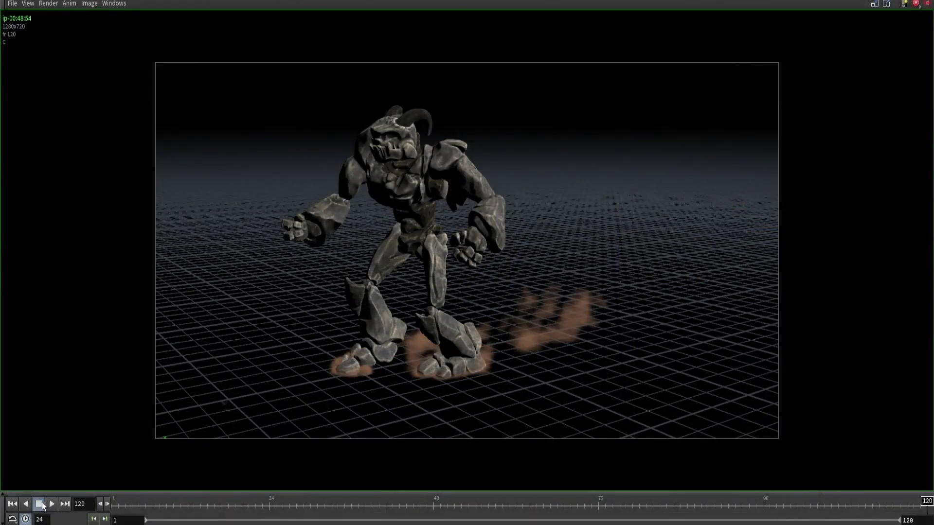
left_click(12, 504)
left_click(51, 504)
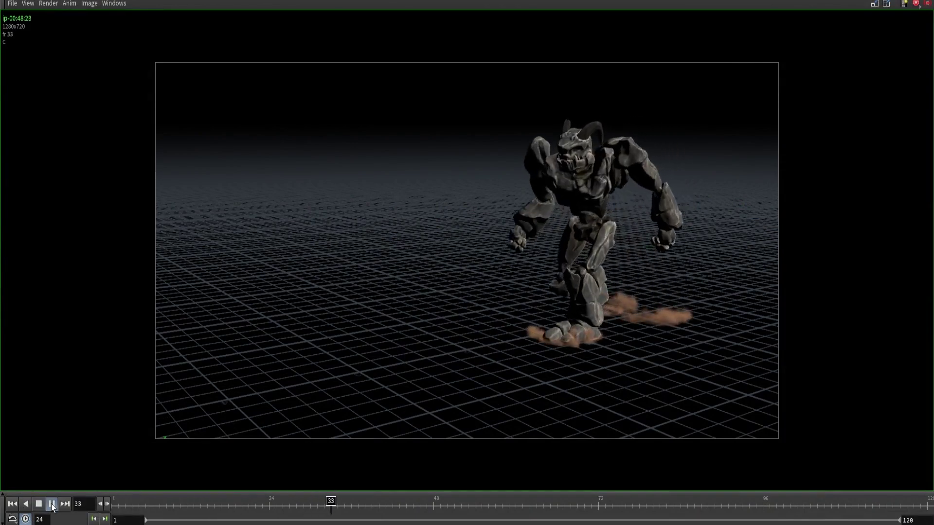